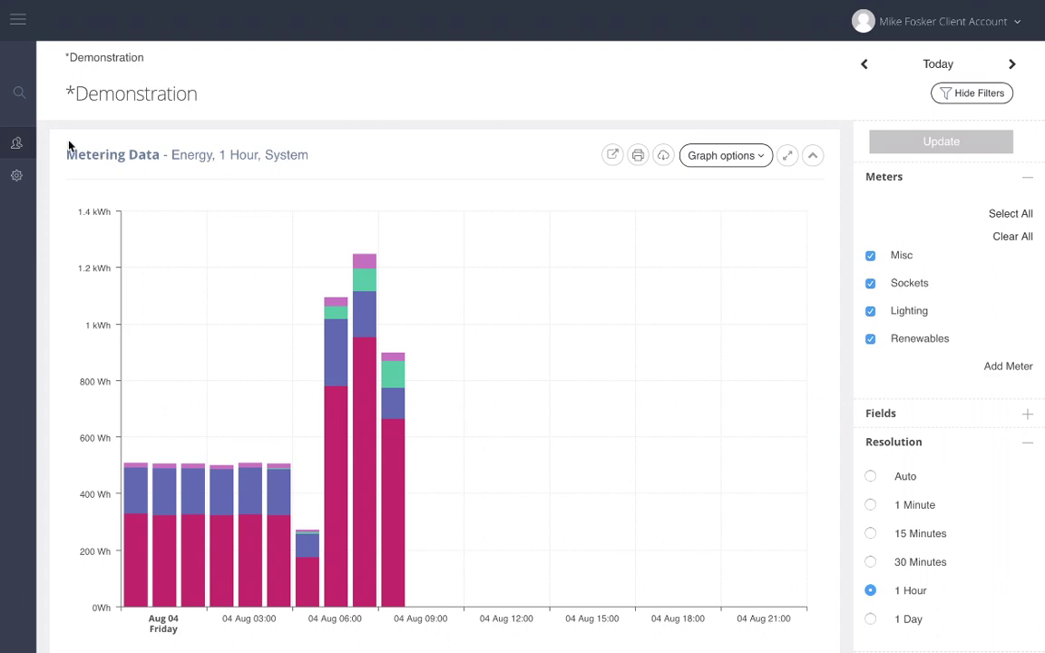
Step: Filter the client list with 'warehouse' and open the *Warehouse client
{"action": "left_click", "coordinate": [27, 143]}
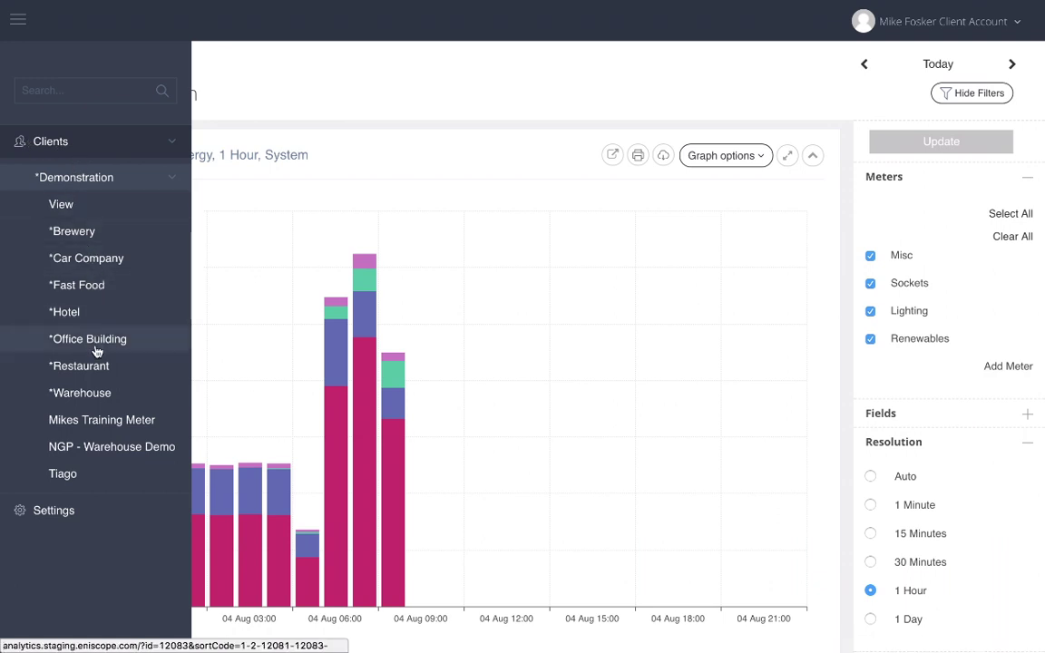
{"action": "left_click", "coordinate": [94, 399]}
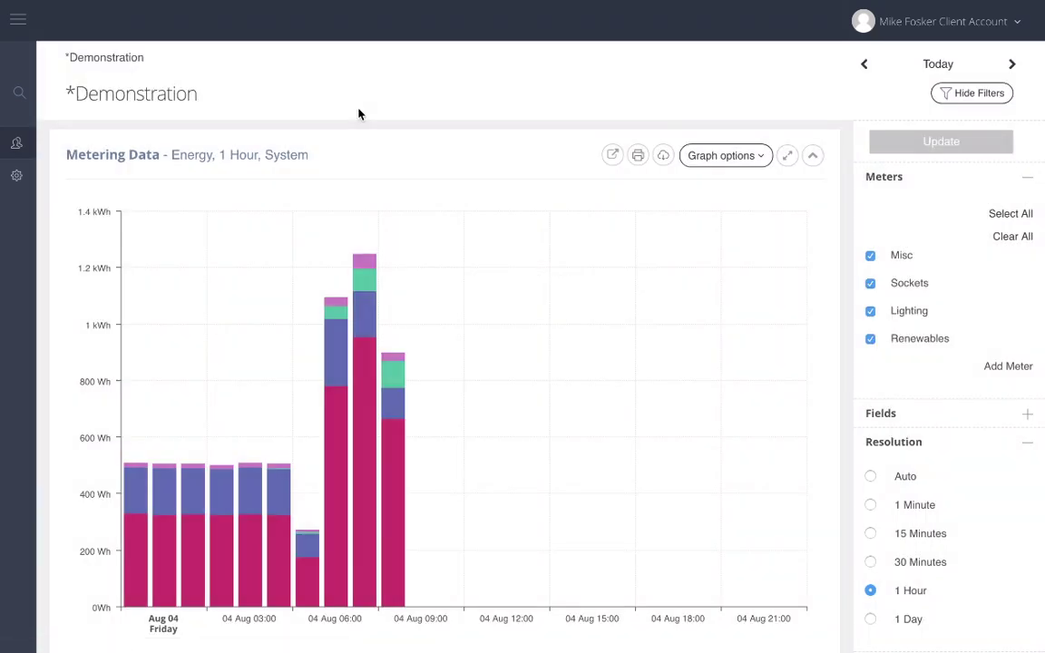
{"action": "mouse_move", "coordinate": [32, 92]}
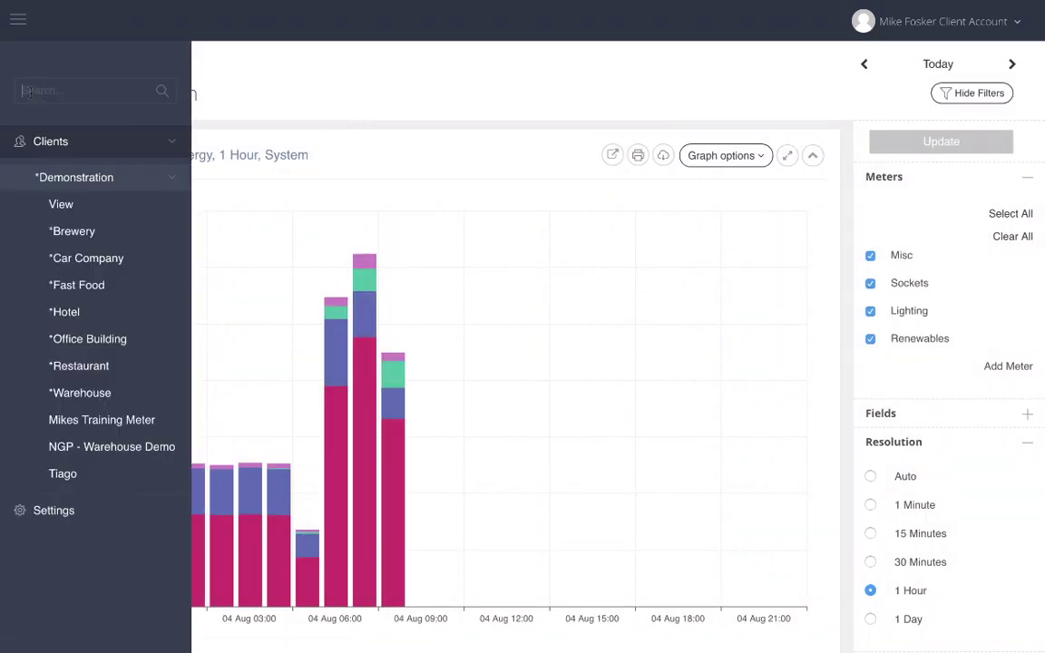
{"action": "type", "text": "warehouse"}
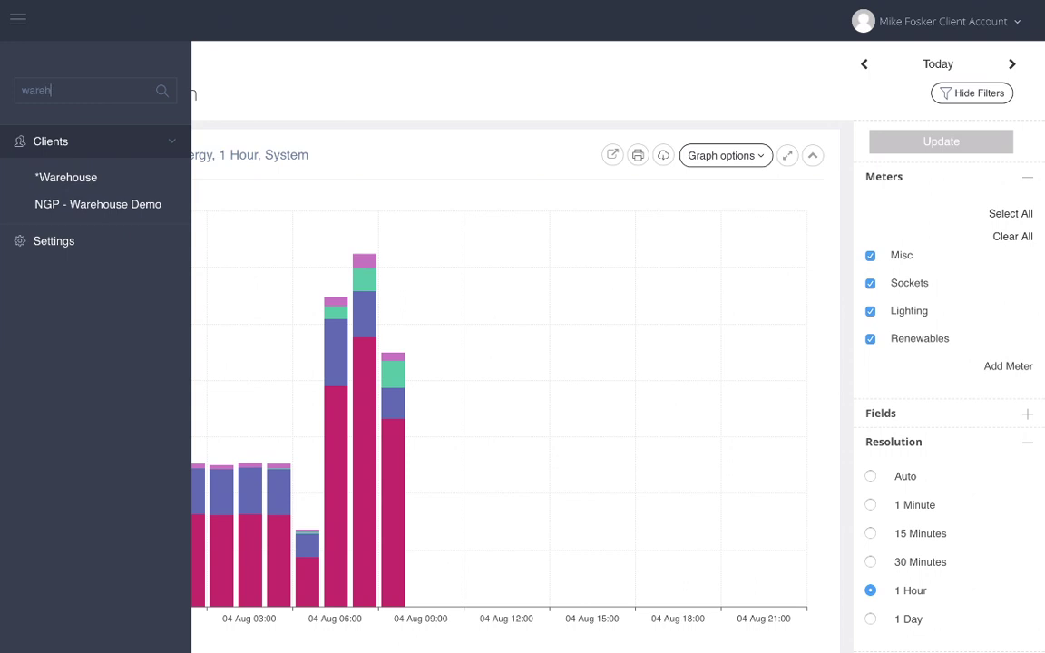
{"action": "left_click", "coordinate": [81, 181]}
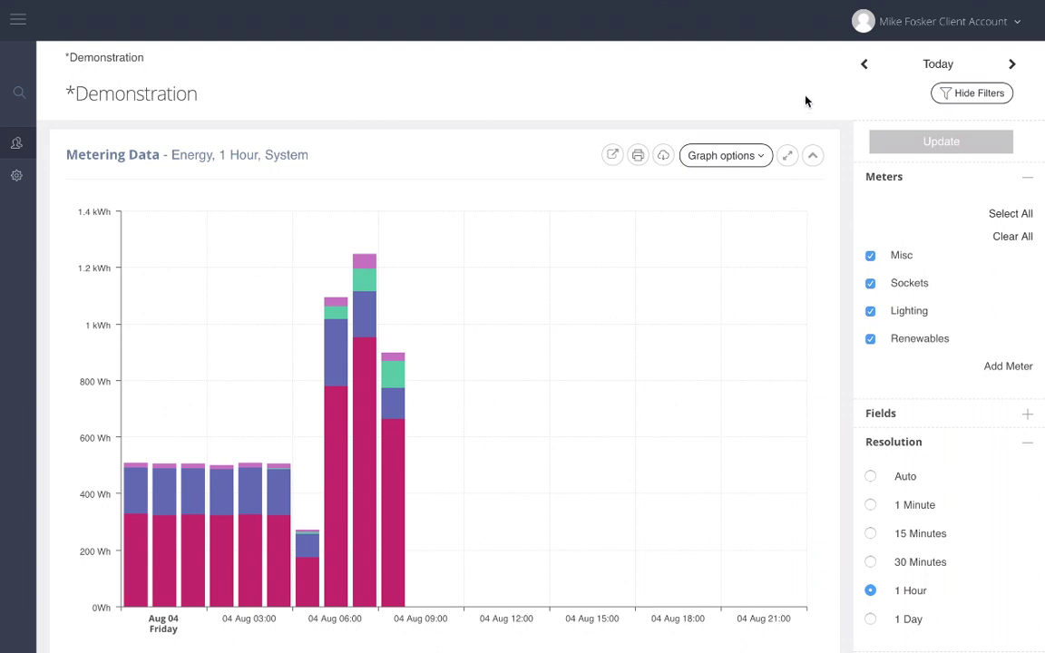
Step: Step the graph back one day, then apply the This Week date range
{"action": "left_click", "coordinate": [864, 66]}
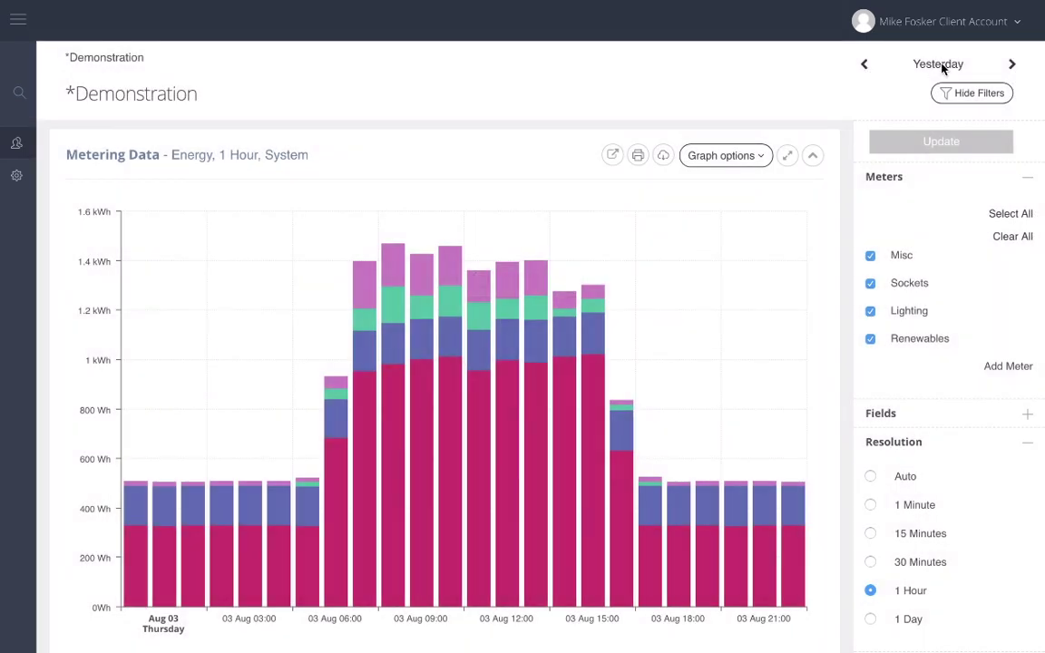
{"action": "left_click", "coordinate": [940, 64]}
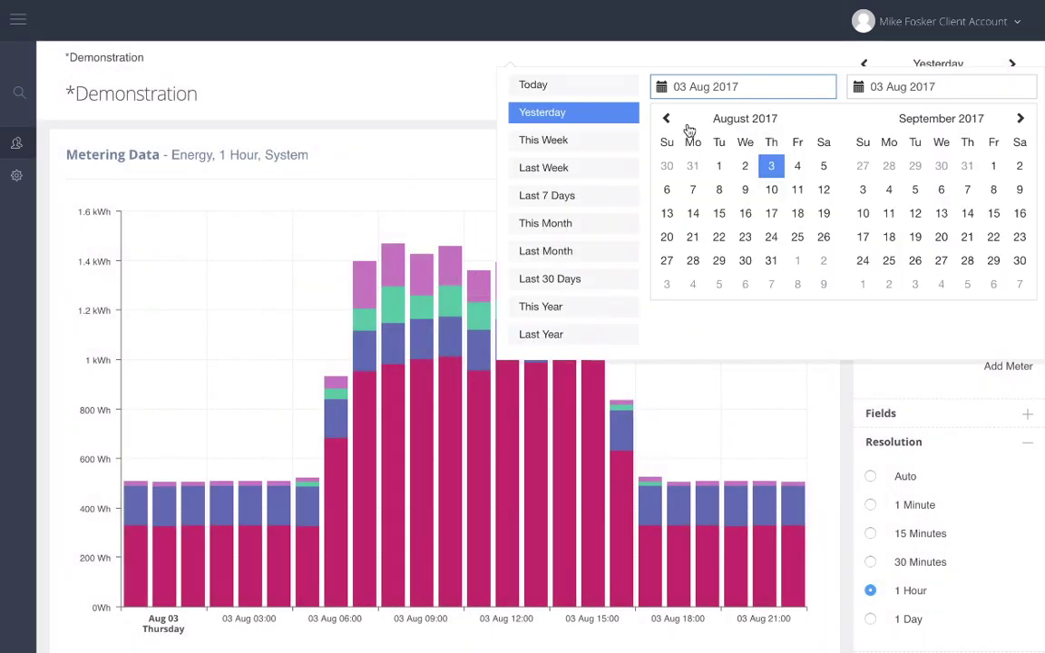
{"action": "left_click", "coordinate": [606, 143]}
{"action": "left_click", "coordinate": [918, 145]}
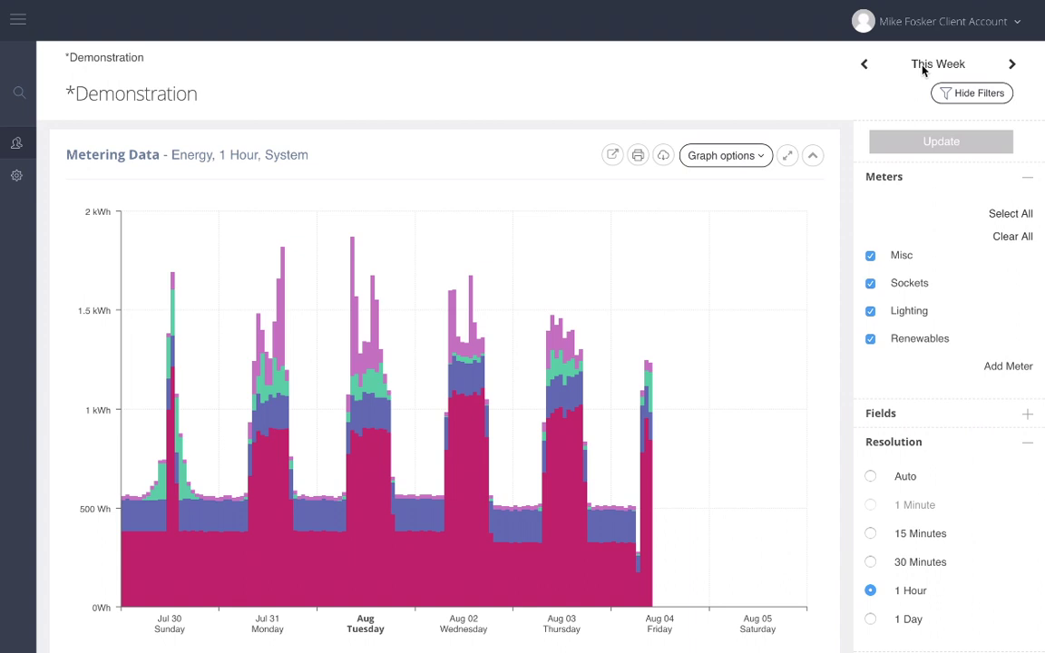
Step: Set the date range to 01 Jul 2017 – 20 Jul 2017 and reload the graph
{"action": "left_click", "coordinate": [925, 65]}
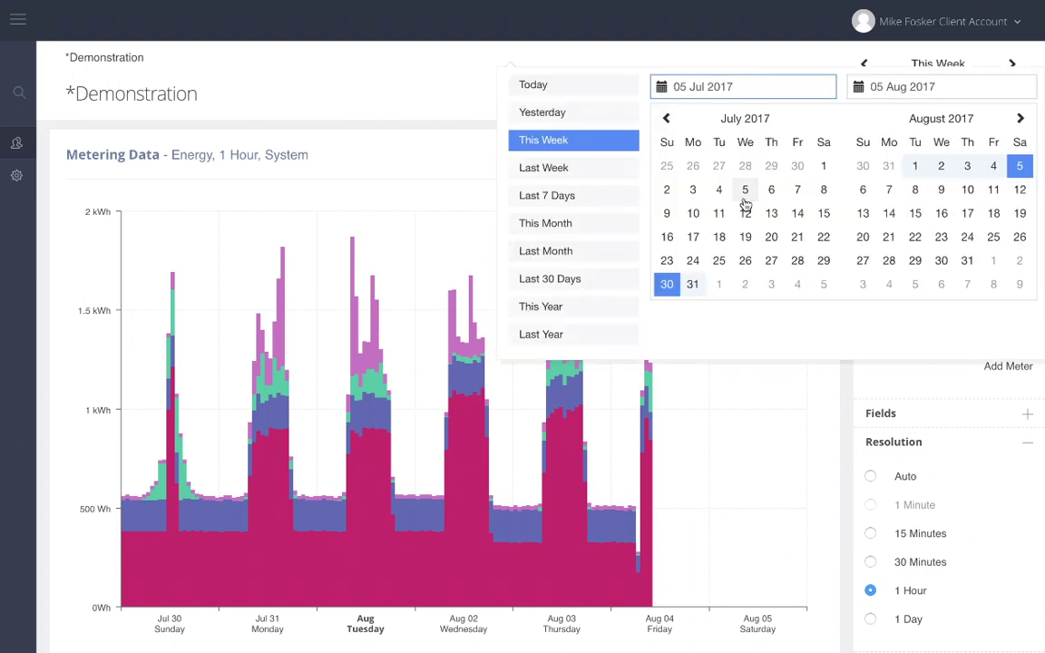
{"action": "left_click", "coordinate": [823, 166]}
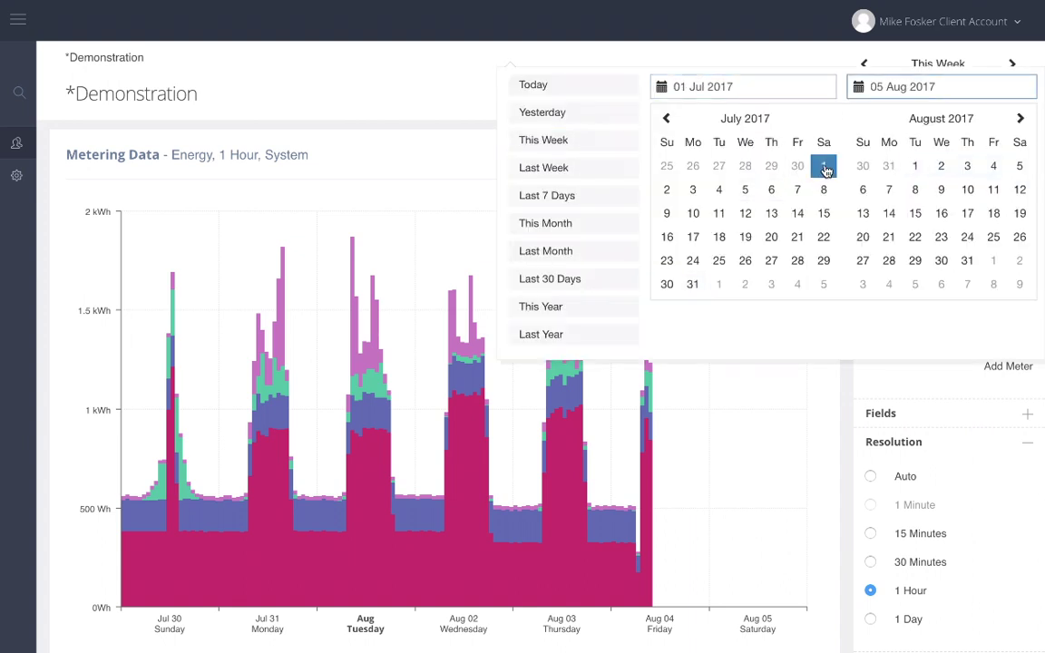
{"action": "left_click", "coordinate": [772, 238]}
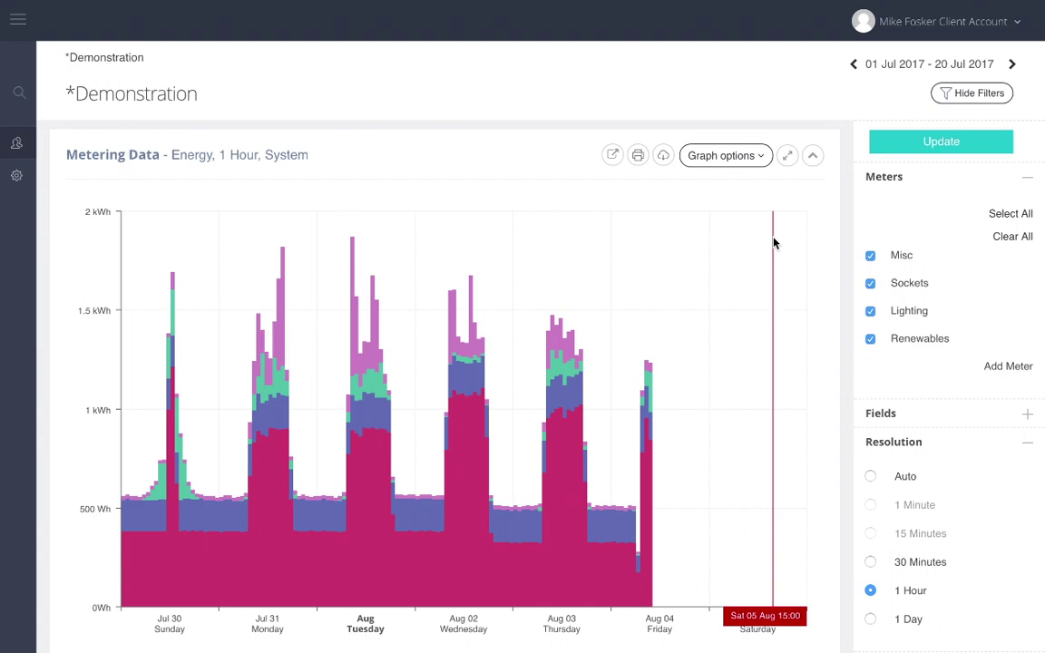
{"action": "left_click", "coordinate": [952, 142]}
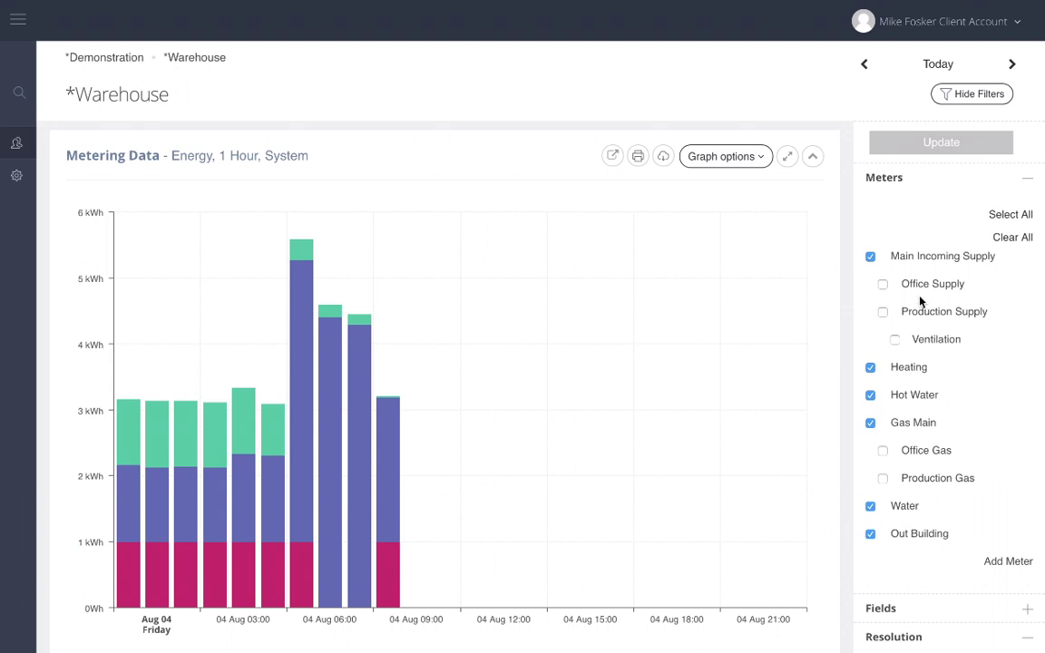
Step: Untick Heating, Hot Water and Gas Main, tick Office Gas and Production Gas, then update
{"action": "left_click", "coordinate": [870, 367]}
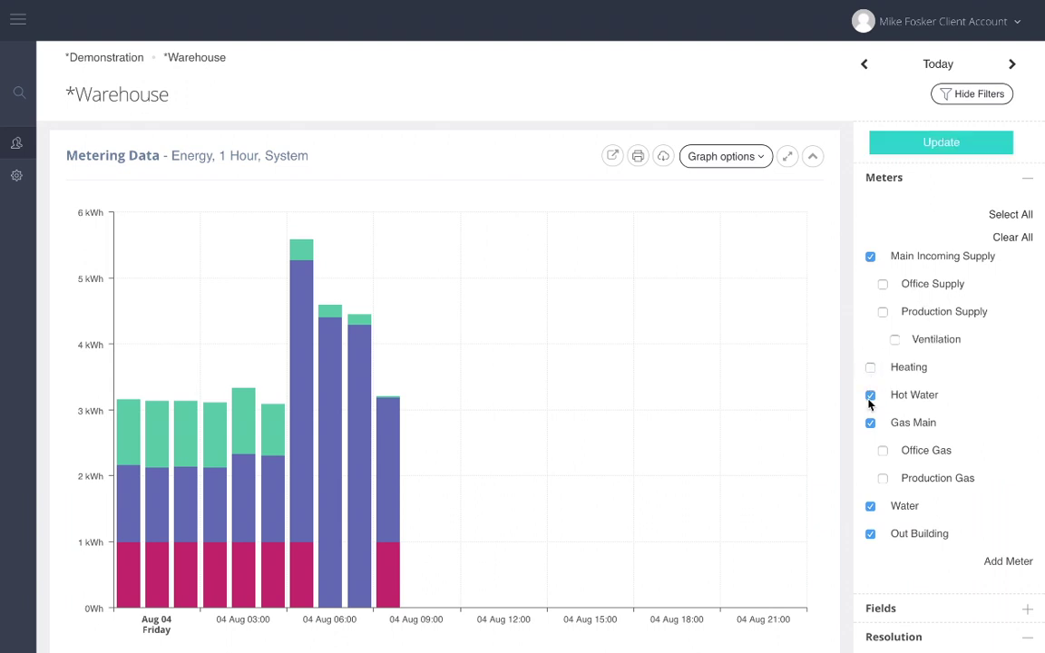
{"action": "left_click", "coordinate": [870, 395]}
{"action": "left_click", "coordinate": [871, 423]}
{"action": "left_click", "coordinate": [882, 451]}
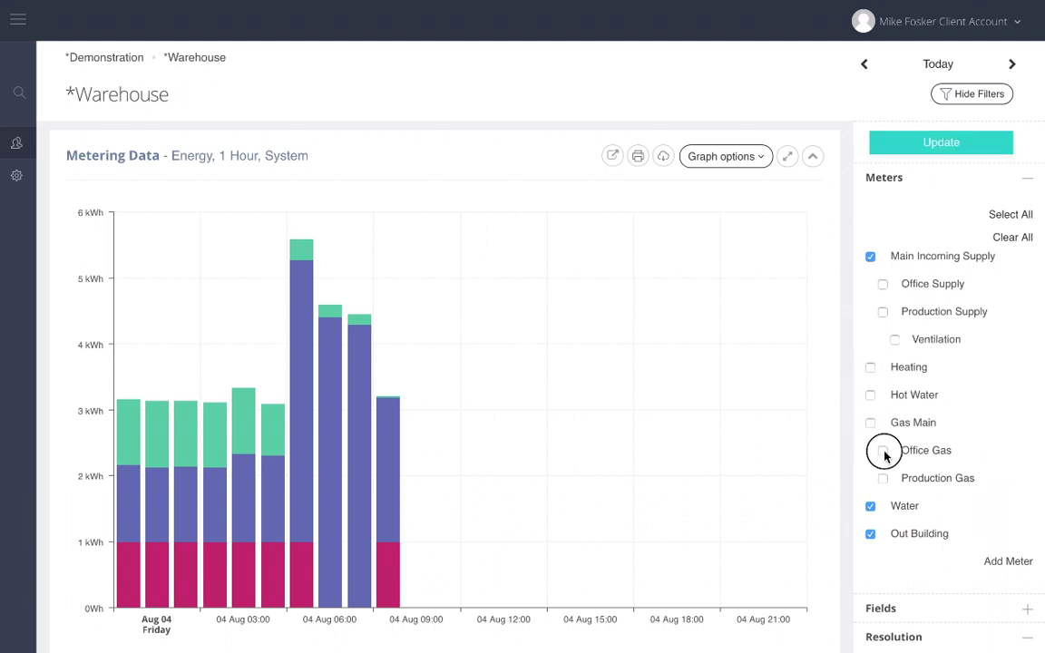
{"action": "left_click", "coordinate": [883, 479]}
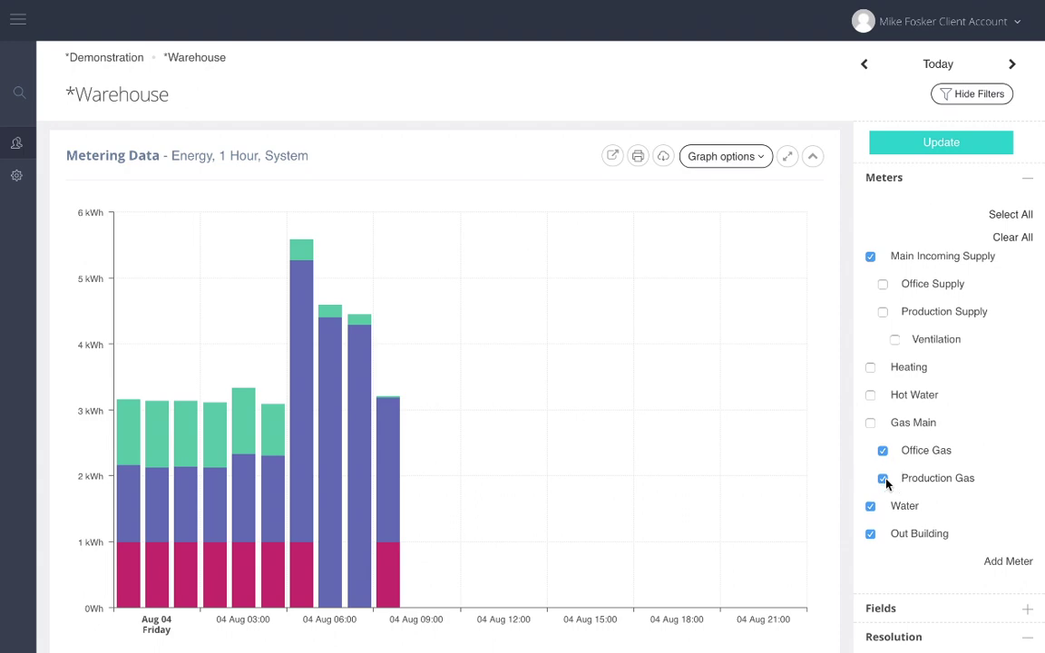
{"action": "left_click", "coordinate": [977, 145]}
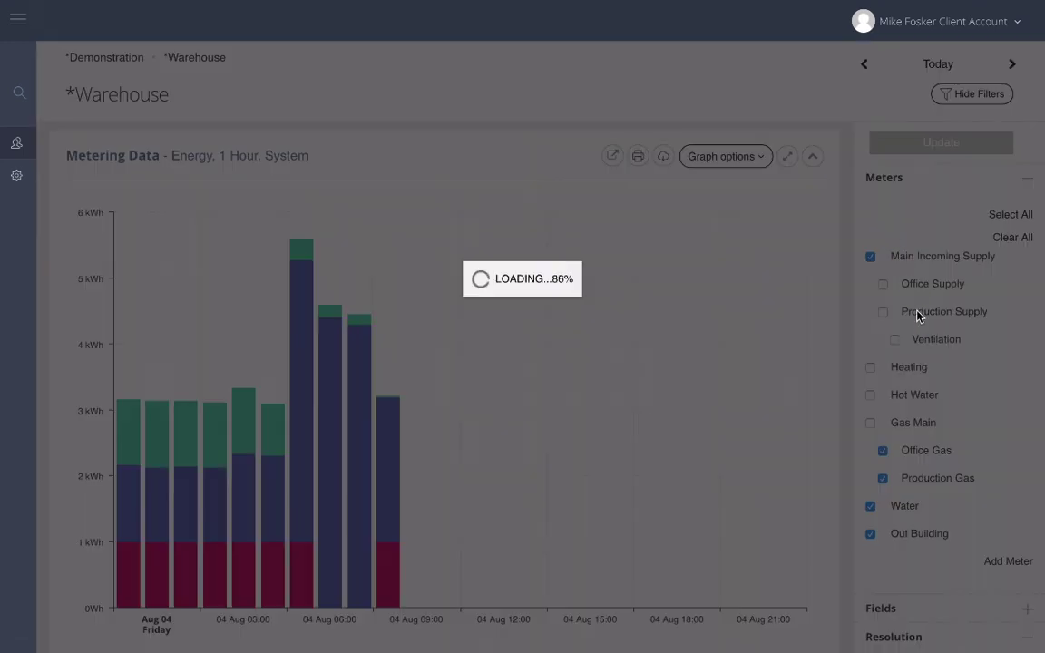
Step: Expand the Fields list and change the Resolution from 1 Hour to 15 Minutes
{"action": "scroll", "coordinate": [918, 315], "scroll_direction": "down", "scroll_amount": 3}
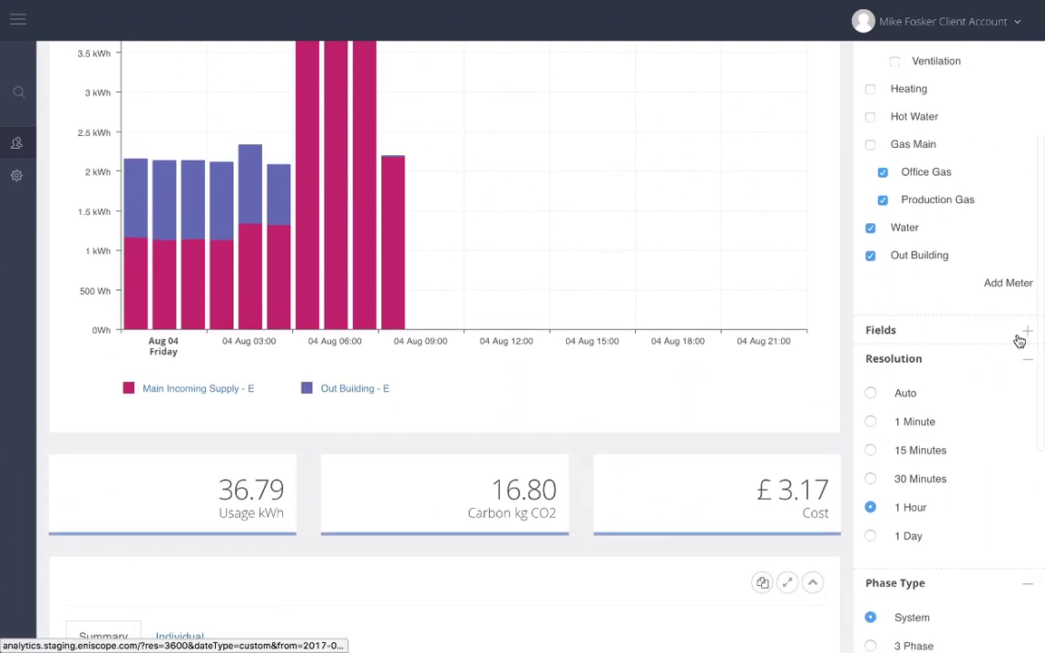
{"action": "left_click", "coordinate": [1020, 336]}
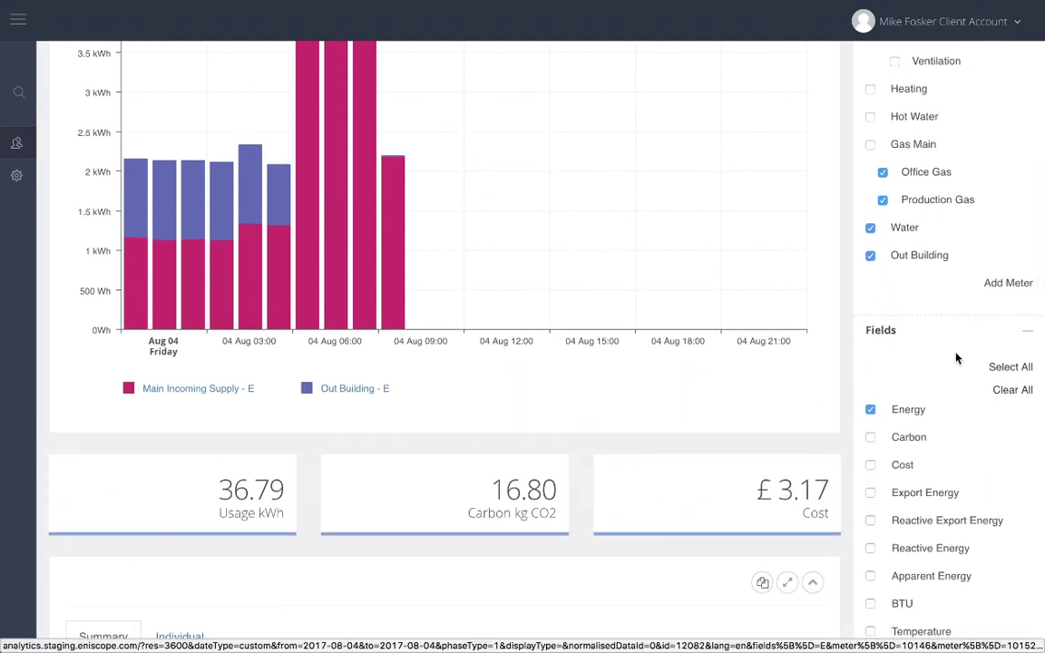
{"action": "scroll", "coordinate": [939, 435], "scroll_direction": "down", "scroll_amount": 2}
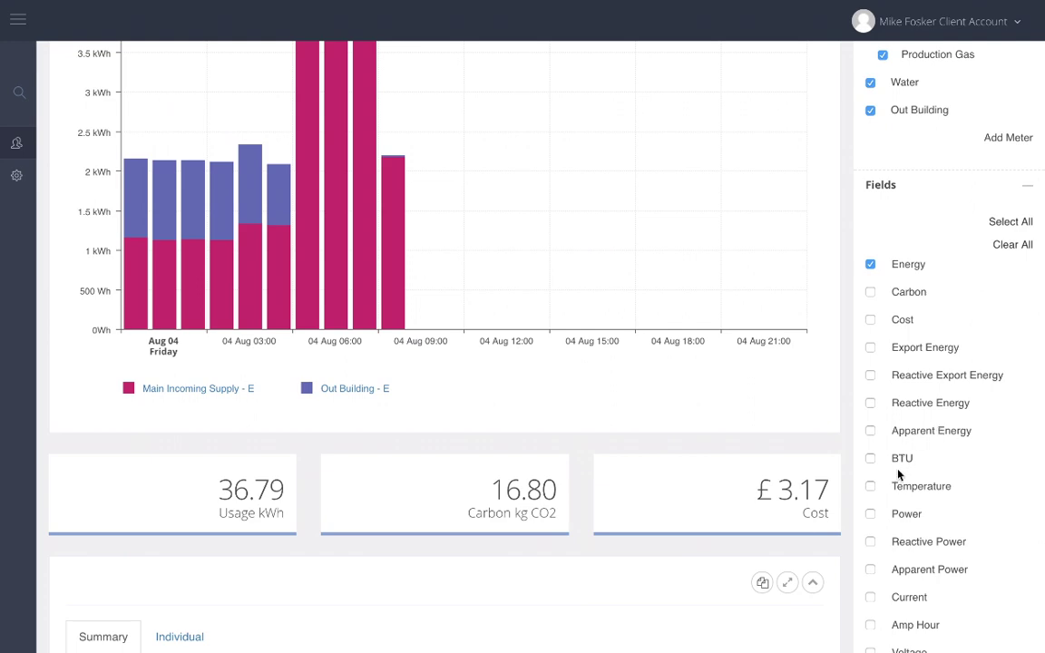
{"action": "scroll", "coordinate": [870, 512], "scroll_direction": "up", "scroll_amount": 3}
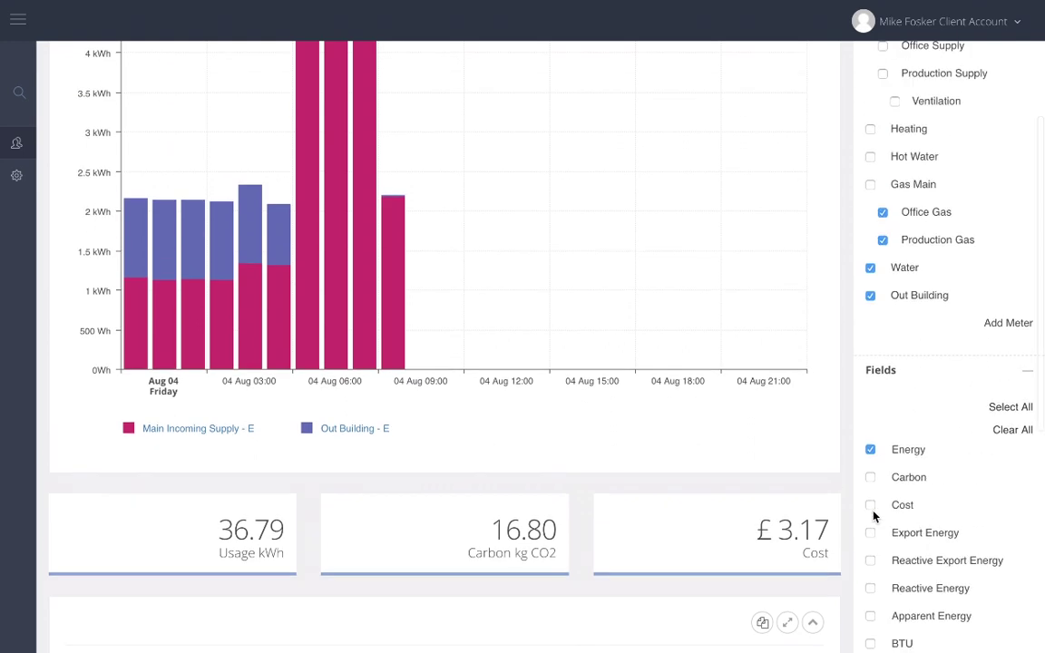
{"action": "scroll", "coordinate": [873, 515], "scroll_direction": "down", "scroll_amount": 10}
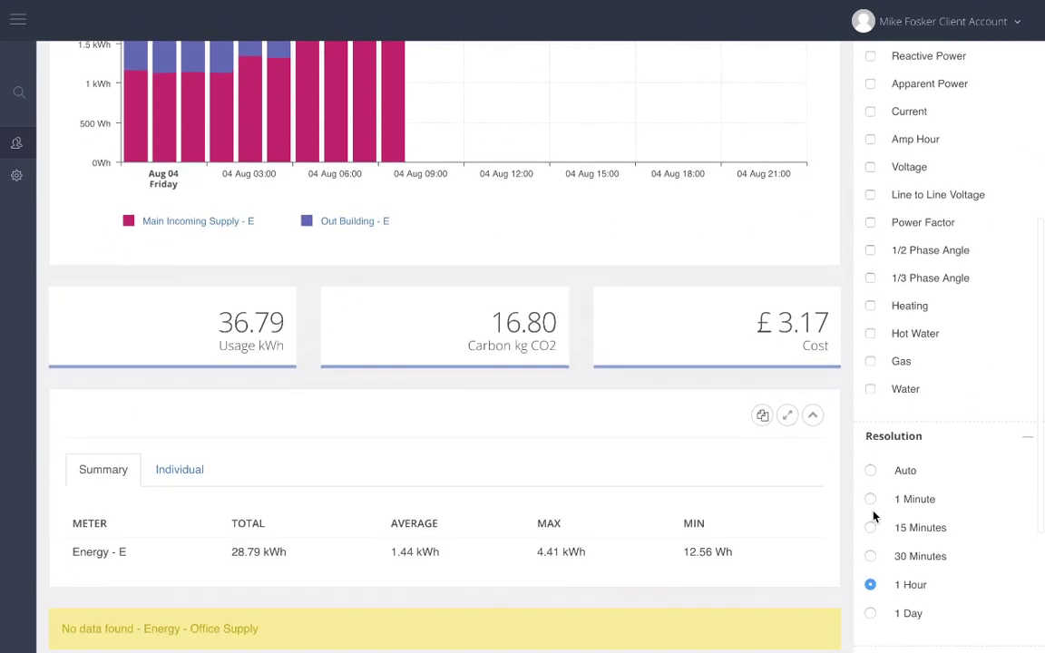
{"action": "scroll", "coordinate": [873, 516], "scroll_direction": "down", "scroll_amount": 1}
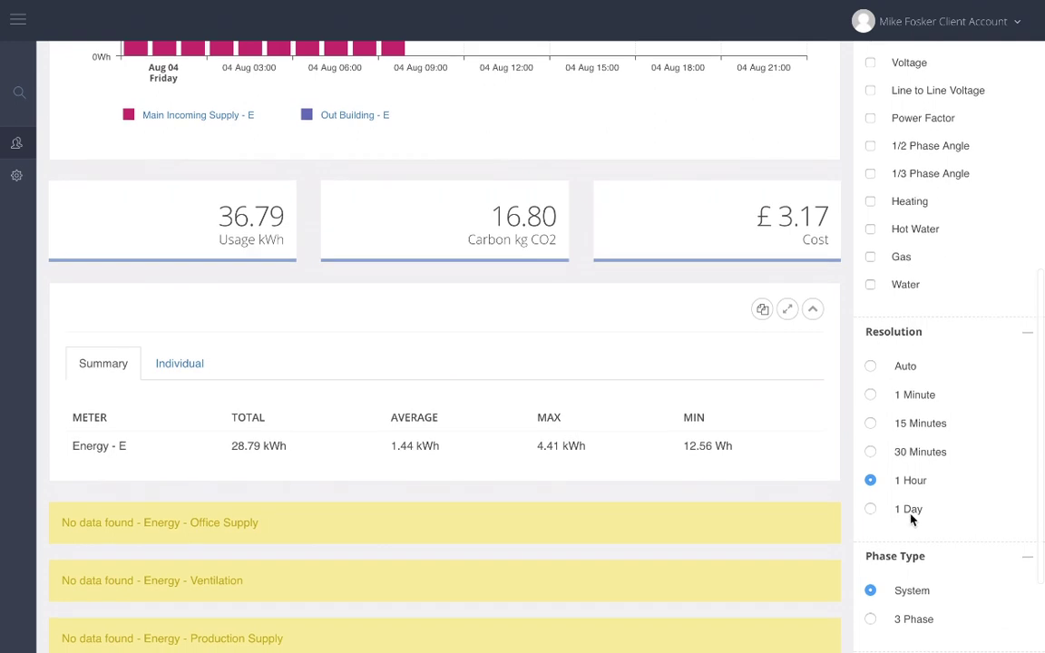
{"action": "left_click", "coordinate": [871, 368]}
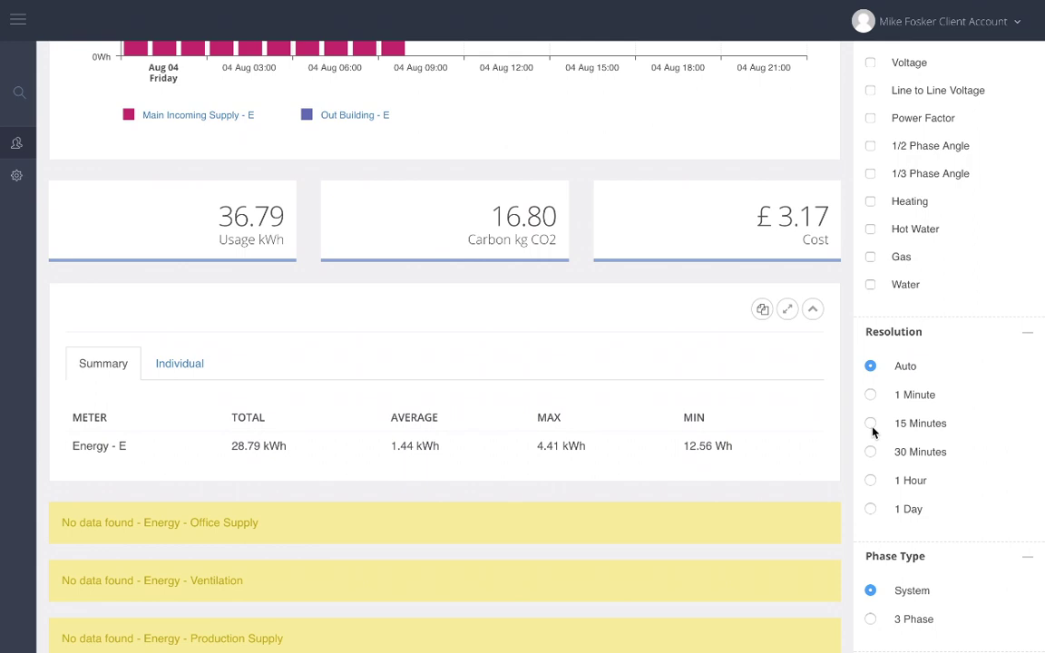
{"action": "left_click", "coordinate": [871, 424]}
{"action": "scroll", "coordinate": [910, 482], "scroll_direction": "down", "scroll_amount": 2}
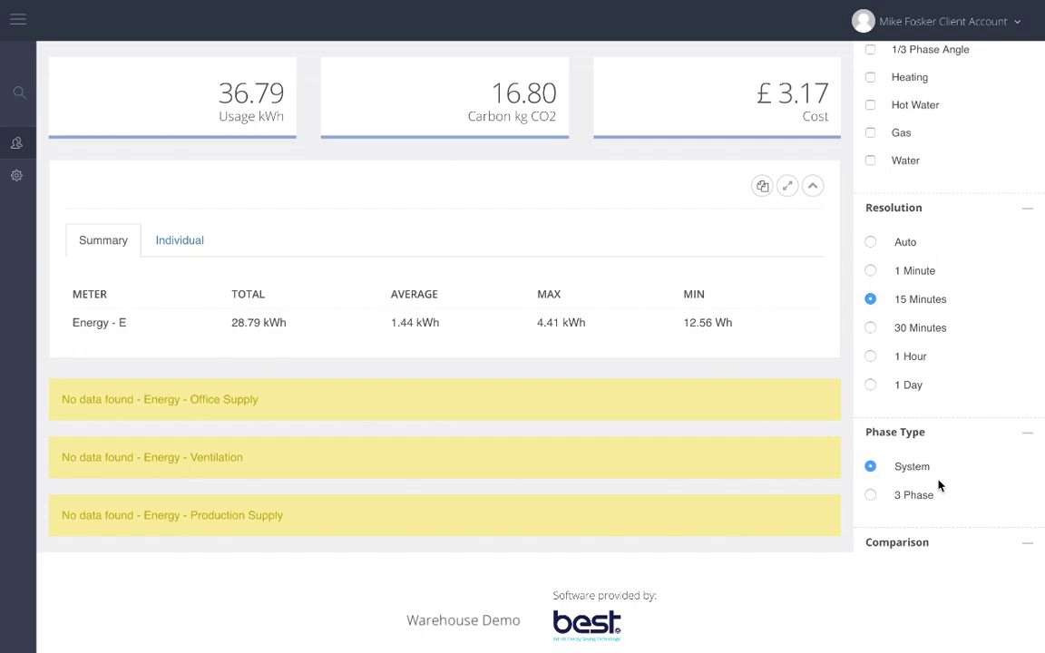
{"action": "scroll", "coordinate": [939, 487], "scroll_direction": "up", "scroll_amount": 10}
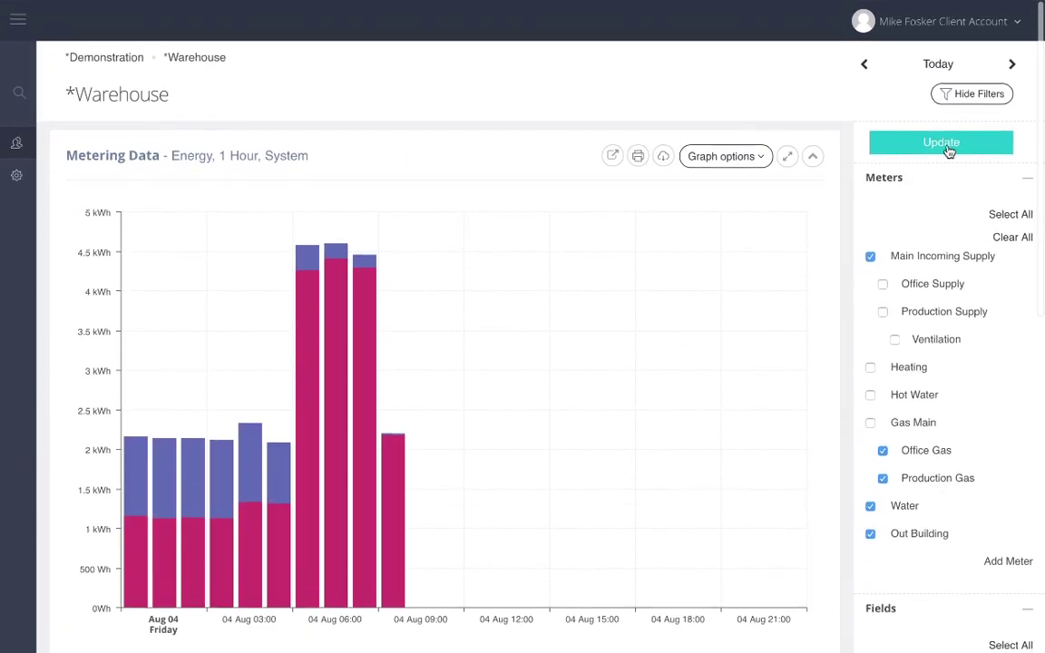
Step: Update the graph to 15-minute Energy and Power data and hide the filters panel
{"action": "left_click", "coordinate": [948, 147]}
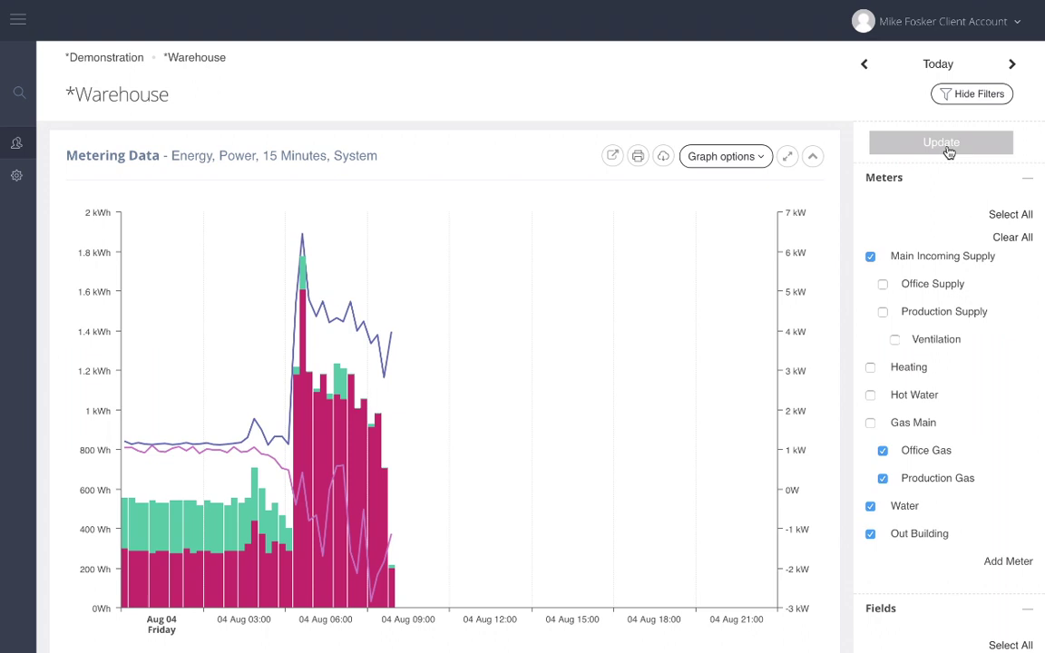
{"action": "left_click", "coordinate": [977, 95]}
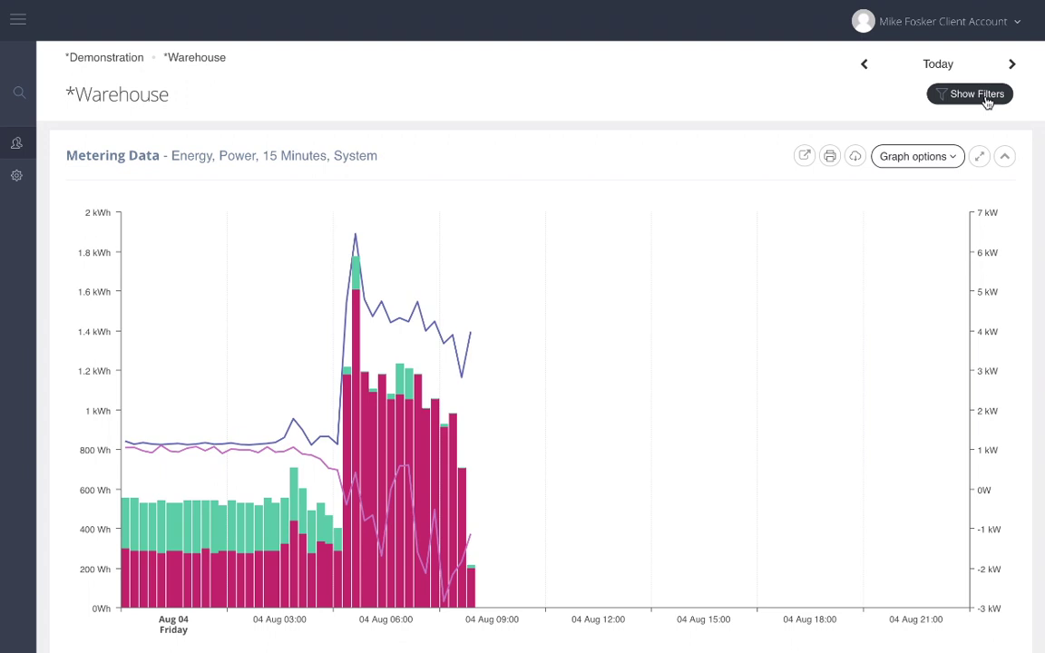
Step: Set the Graph Type to summed so meters plot as one Energy and one Power series
{"action": "left_click", "coordinate": [953, 157]}
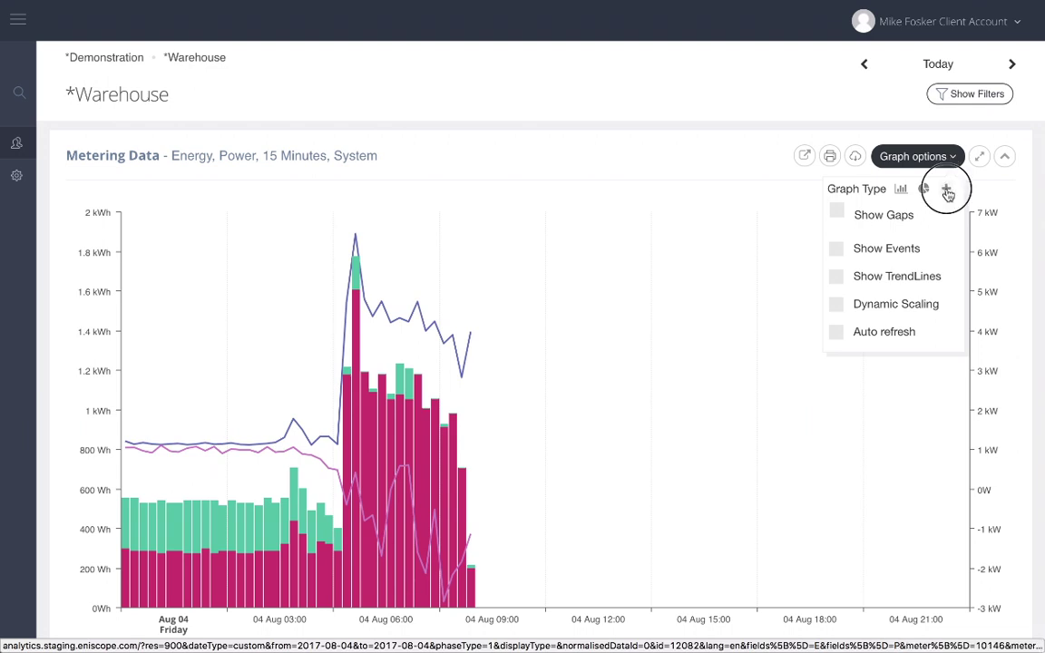
{"action": "left_click", "coordinate": [946, 190]}
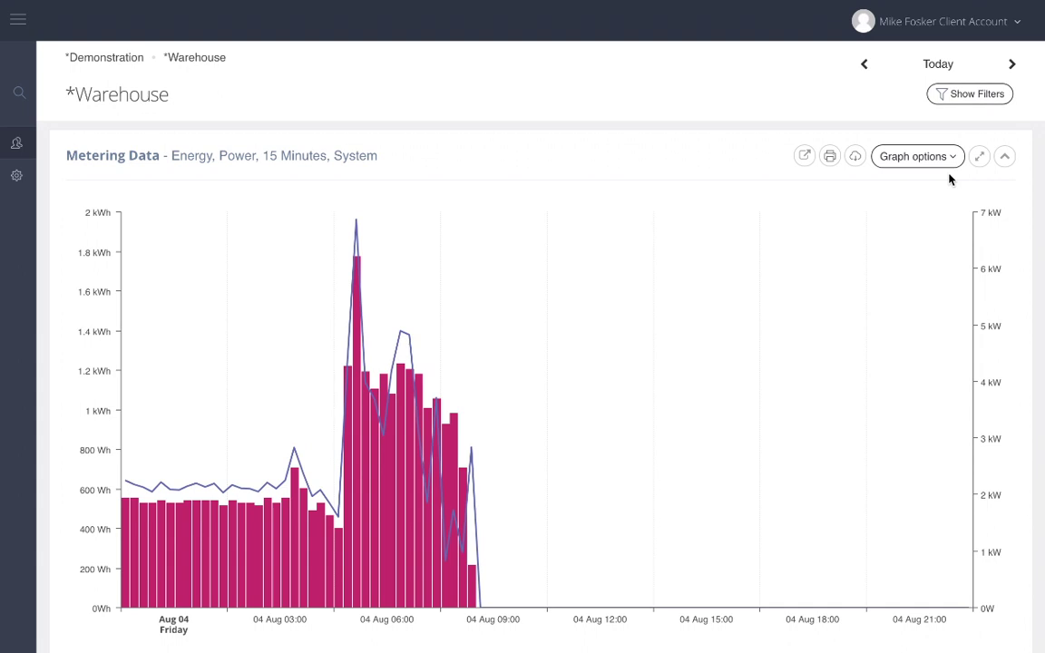
{"action": "left_click", "coordinate": [952, 159]}
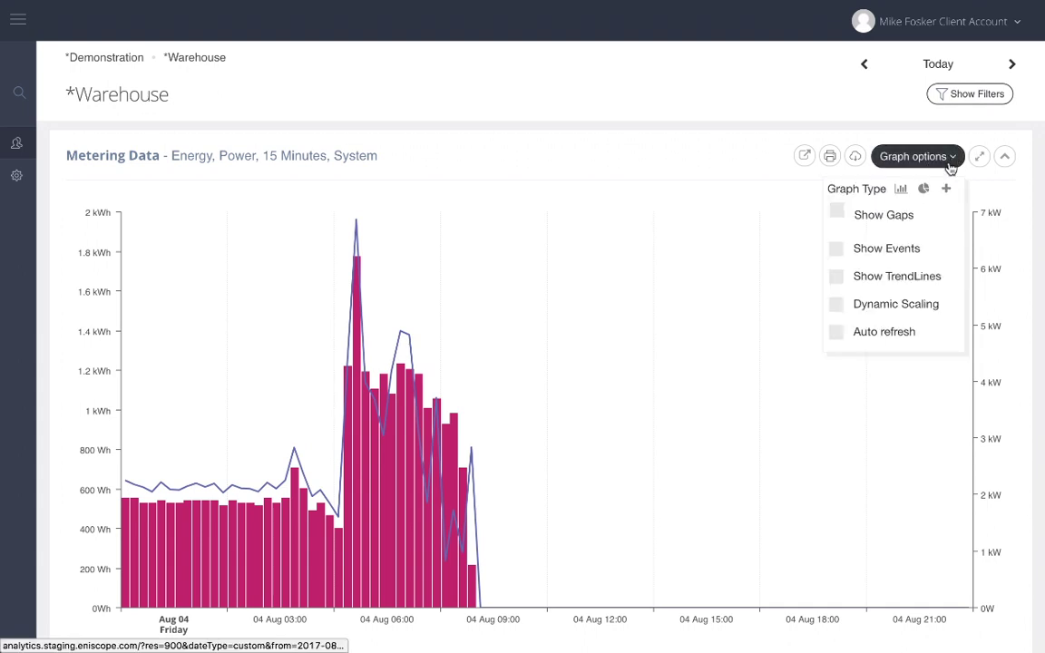
{"action": "left_click", "coordinate": [899, 343]}
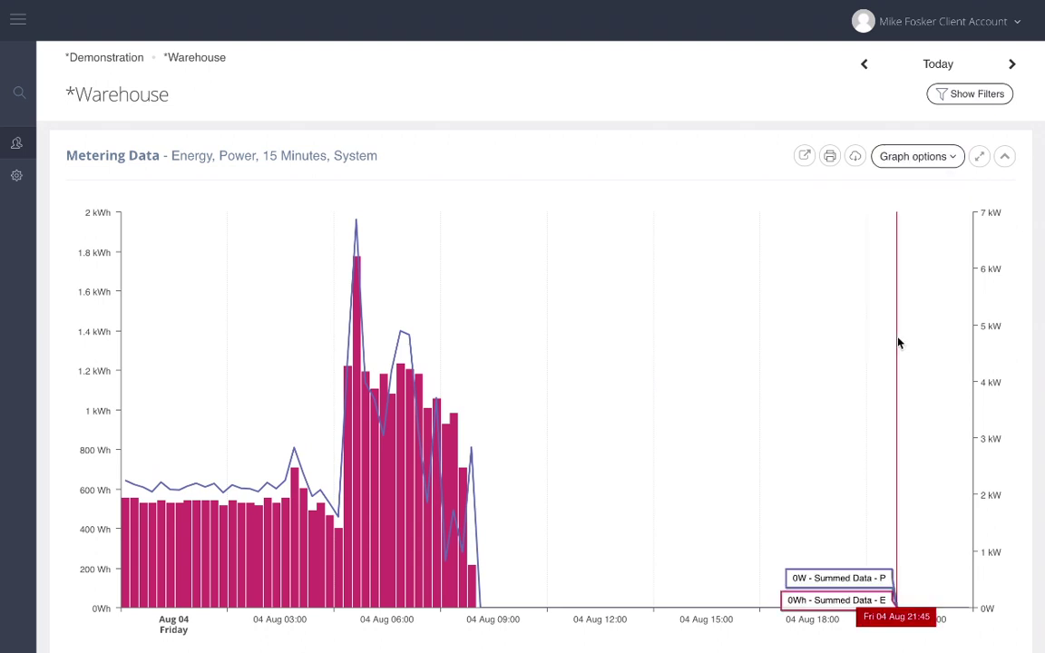
Step: Show the Metering Data chart full screen with its legend below the graph
{"action": "left_click", "coordinate": [980, 157]}
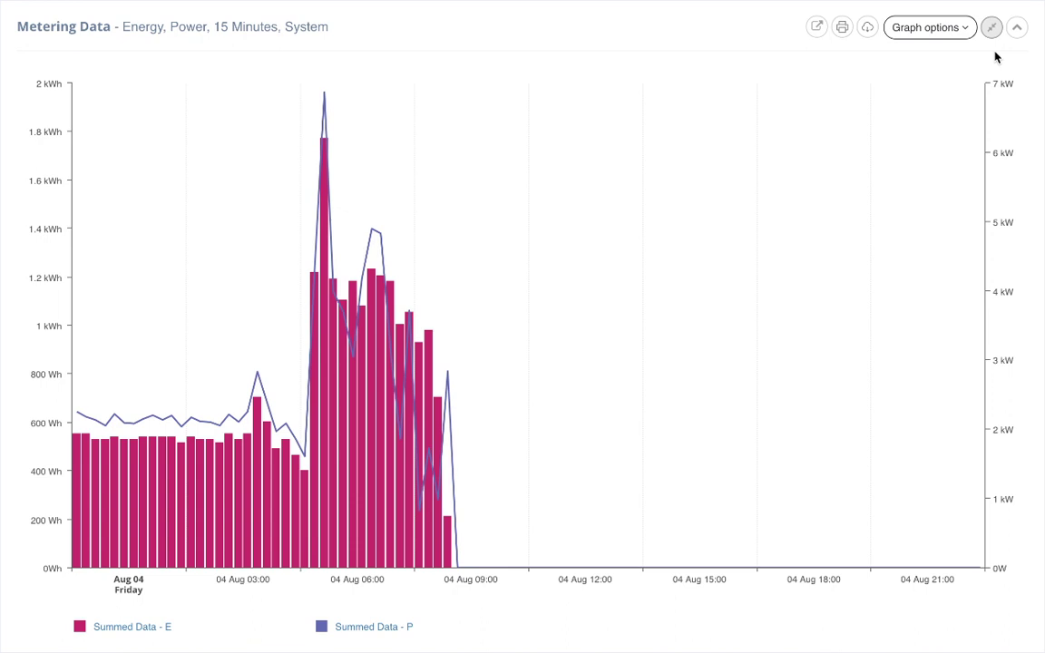
{"action": "left_click", "coordinate": [871, 34]}
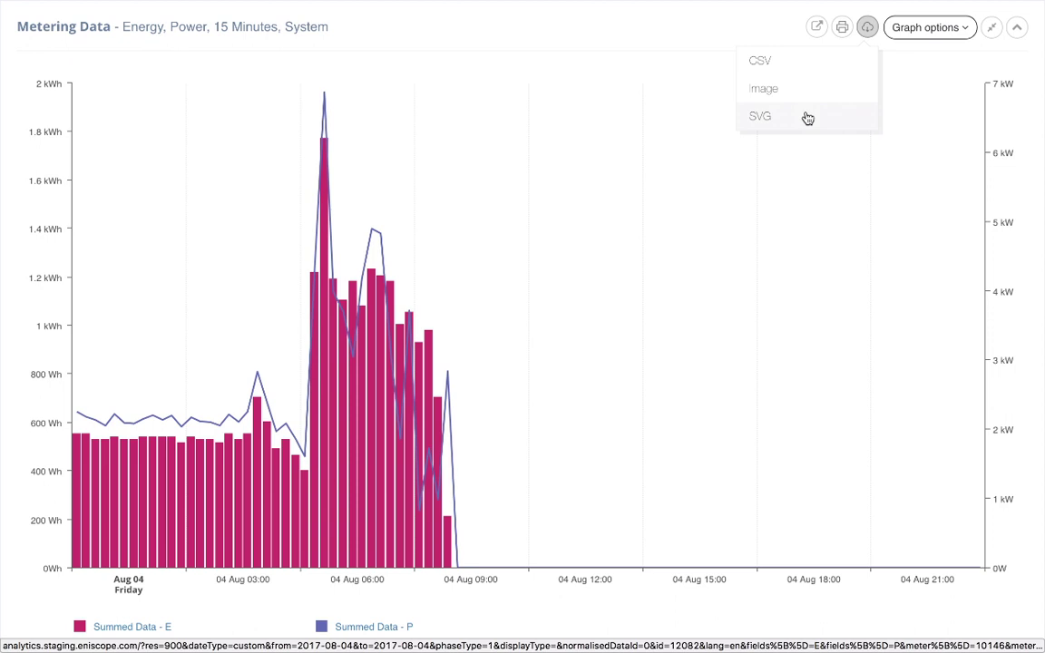
{"action": "left_click", "coordinate": [759, 33]}
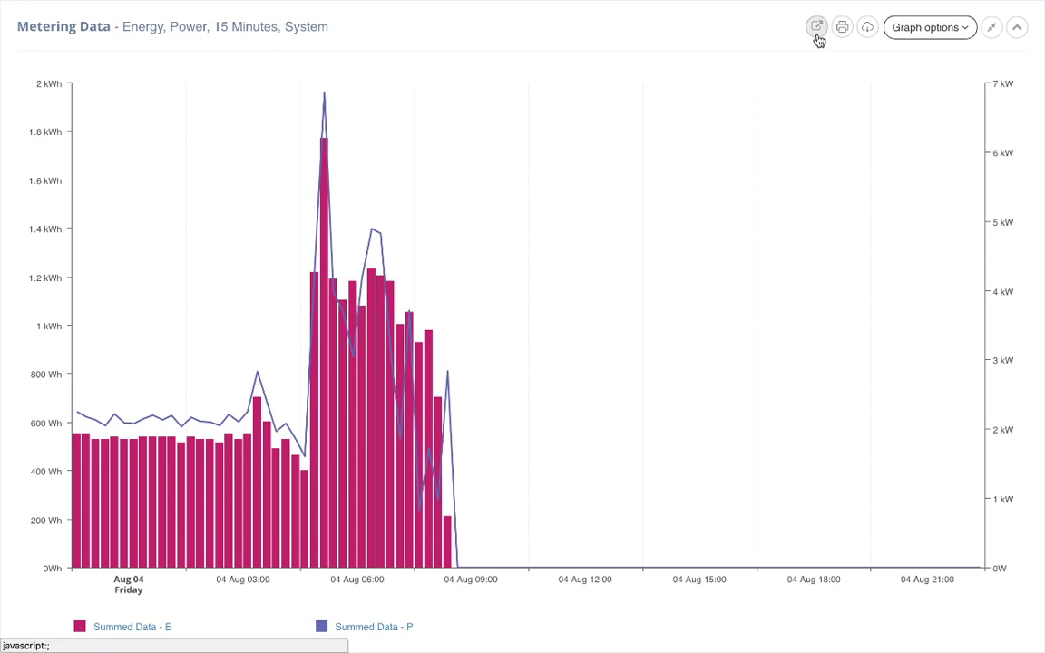
{"action": "left_click", "coordinate": [818, 39]}
{"action": "mouse_move", "coordinate": [817, 148]}
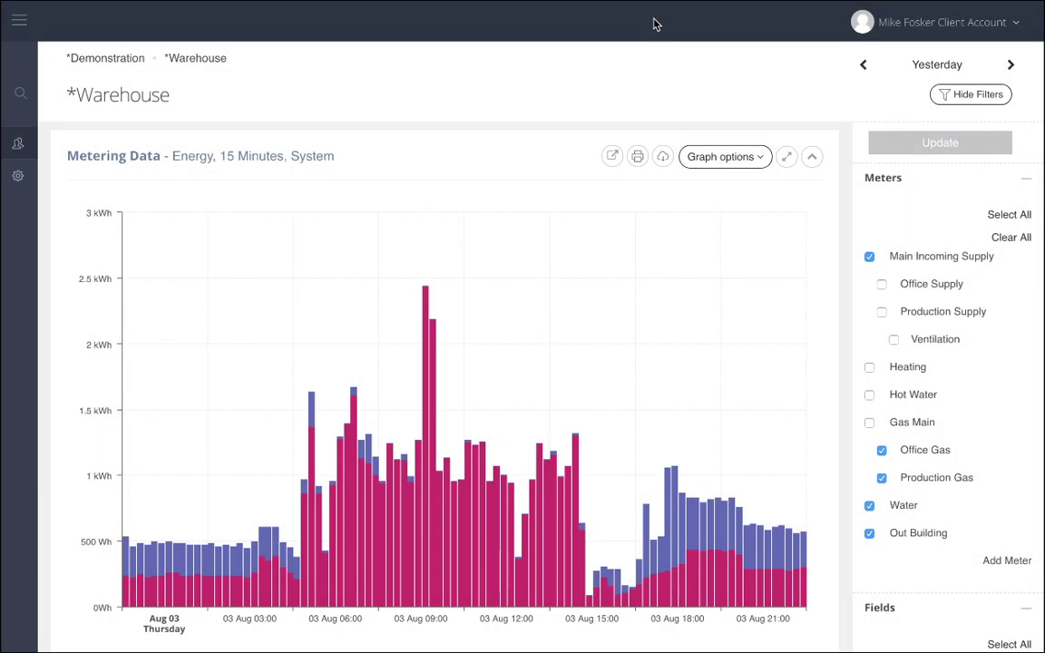
Step: Tick Power and Voltage in the Fields filter and redraw the graph
{"action": "scroll", "coordinate": [912, 453], "scroll_direction": "down", "scroll_amount": 10}
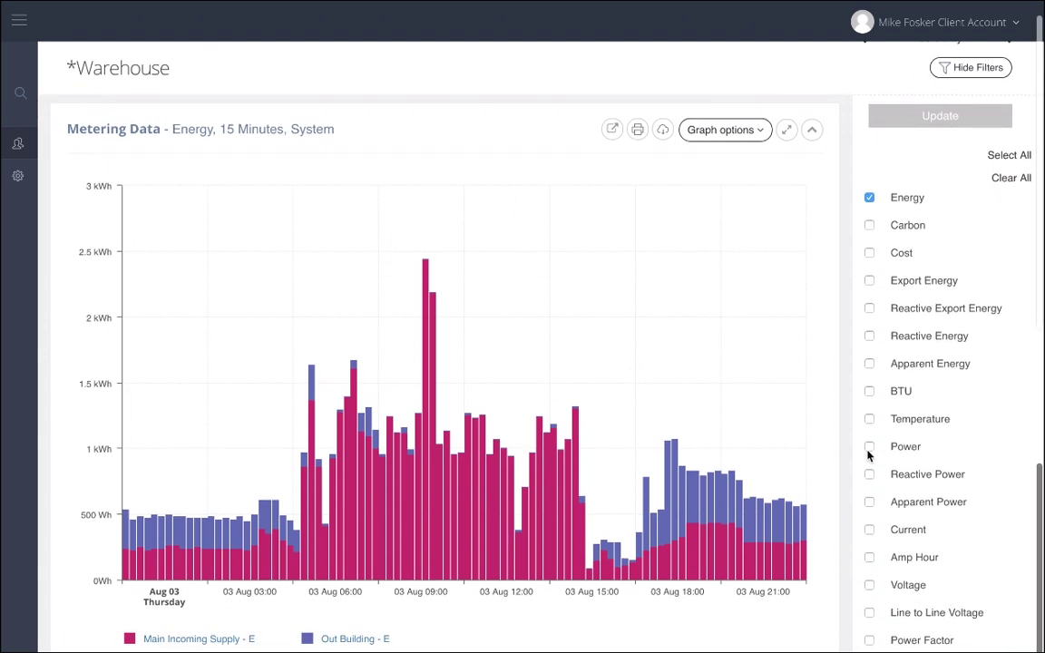
{"action": "left_click", "coordinate": [869, 447]}
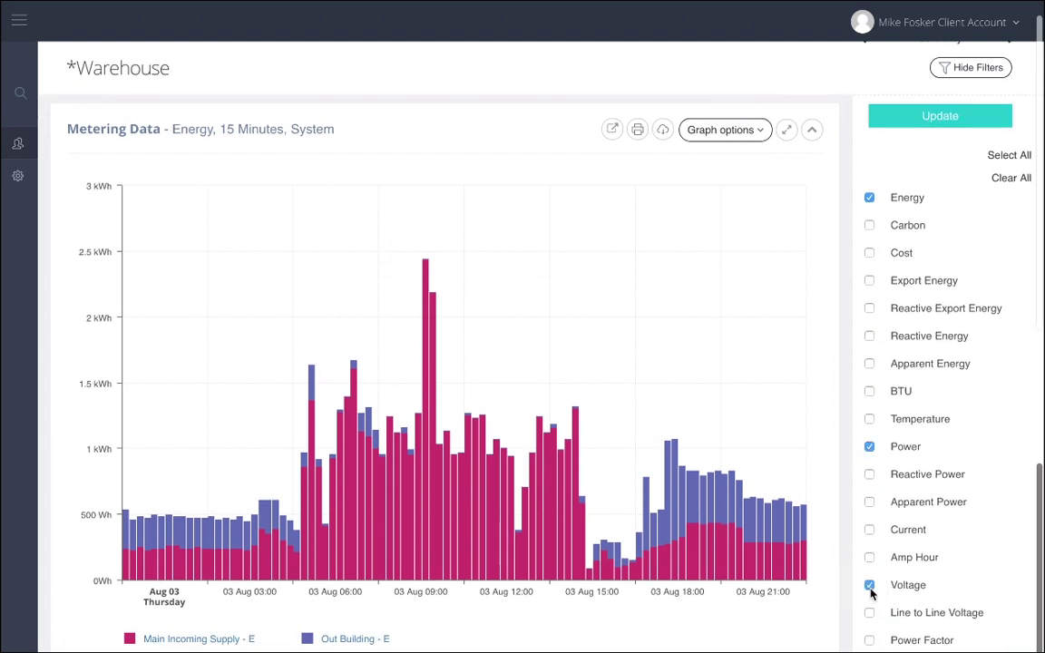
{"action": "left_click", "coordinate": [930, 124]}
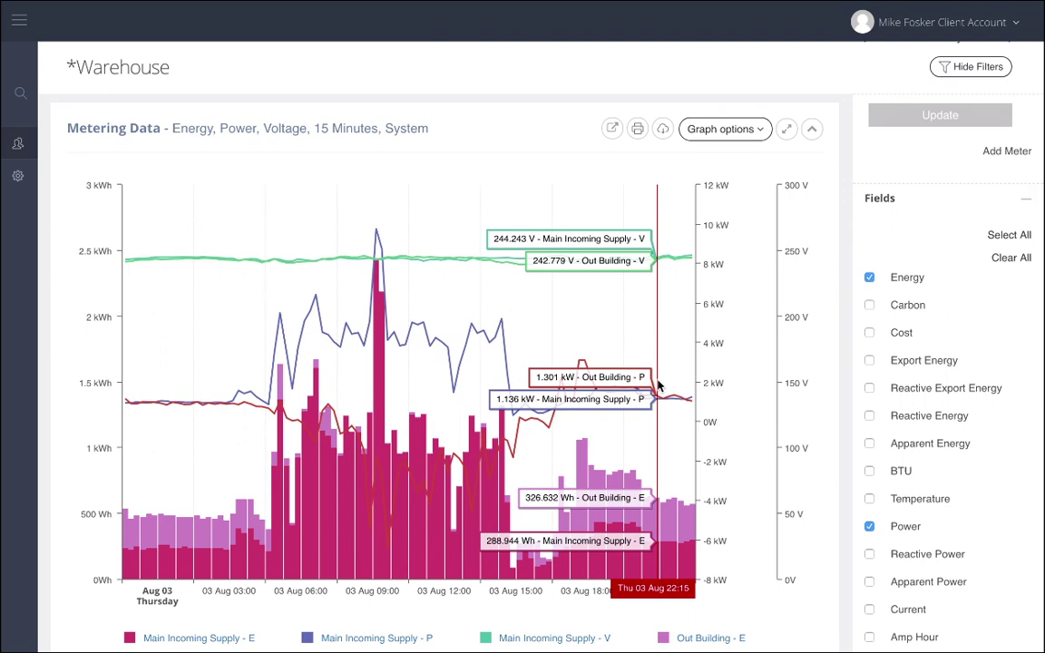
Step: Switch the summary table to the Individual tab for per-meter energy, power and voltage
{"action": "scroll", "coordinate": [659, 386], "scroll_direction": "down", "scroll_amount": 5}
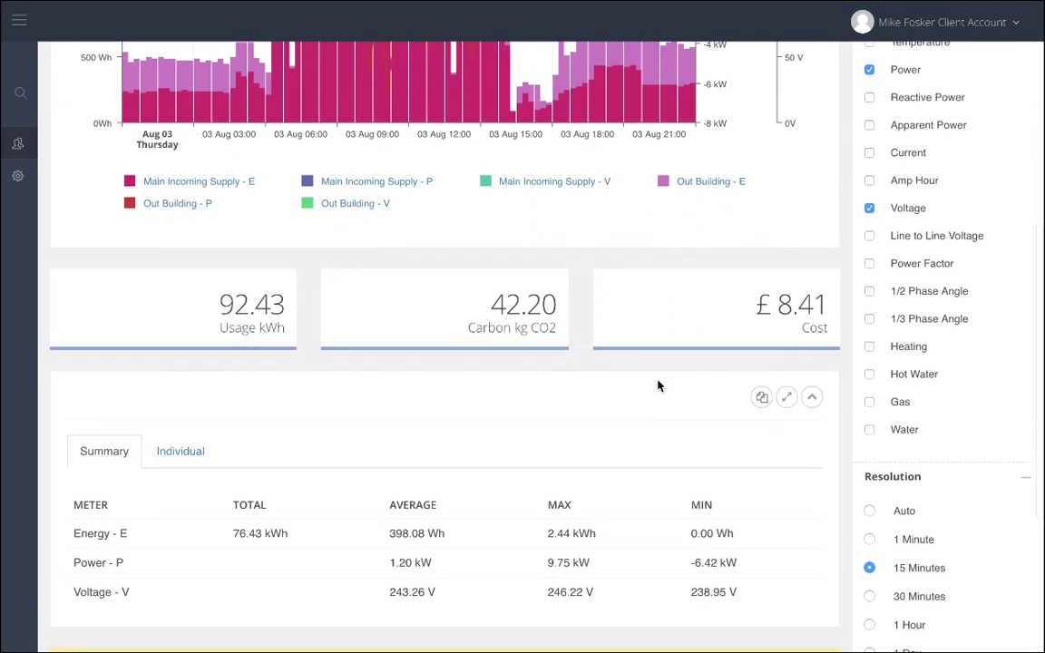
{"action": "left_click", "coordinate": [189, 465]}
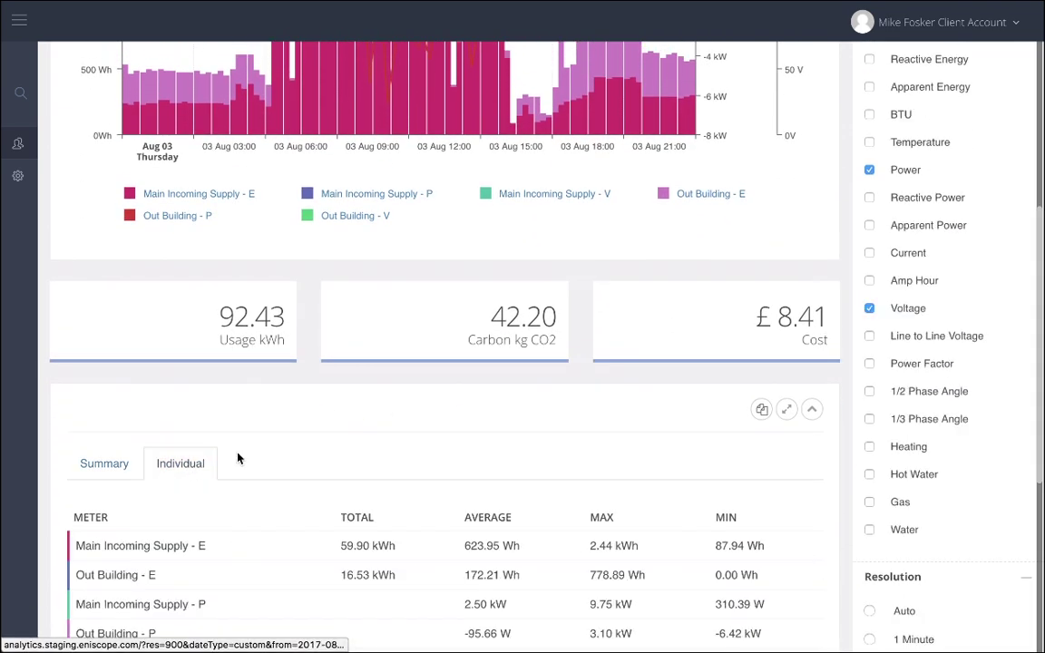
{"action": "scroll", "coordinate": [392, 443], "scroll_direction": "down", "scroll_amount": 1}
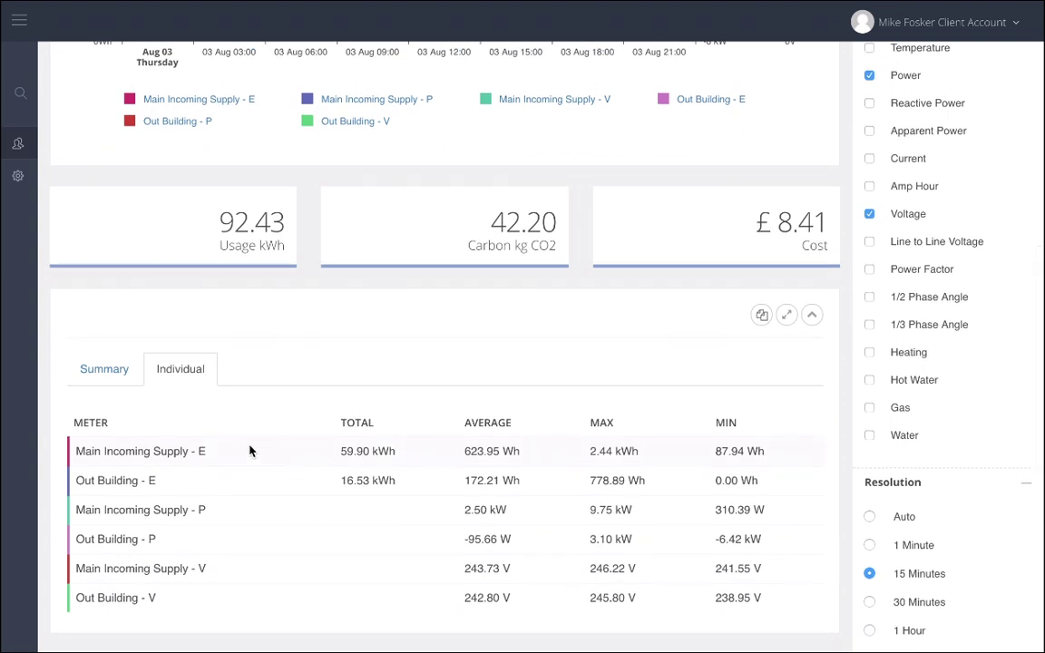
{"action": "scroll", "coordinate": [250, 451], "scroll_direction": "up", "scroll_amount": 5}
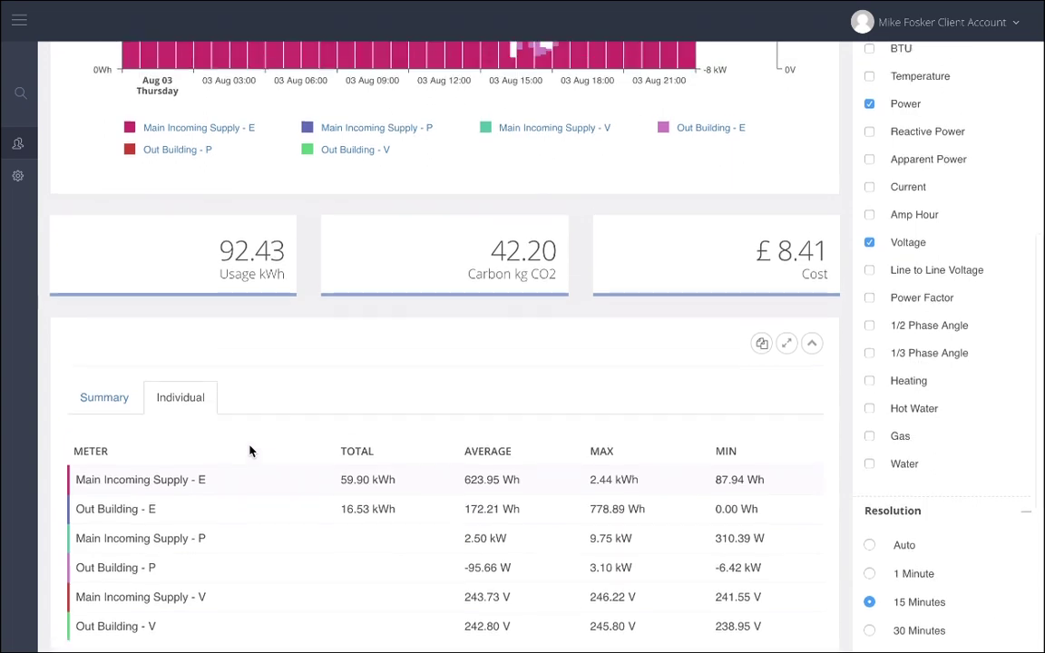
{"action": "scroll", "coordinate": [250, 450], "scroll_direction": "up", "scroll_amount": 2}
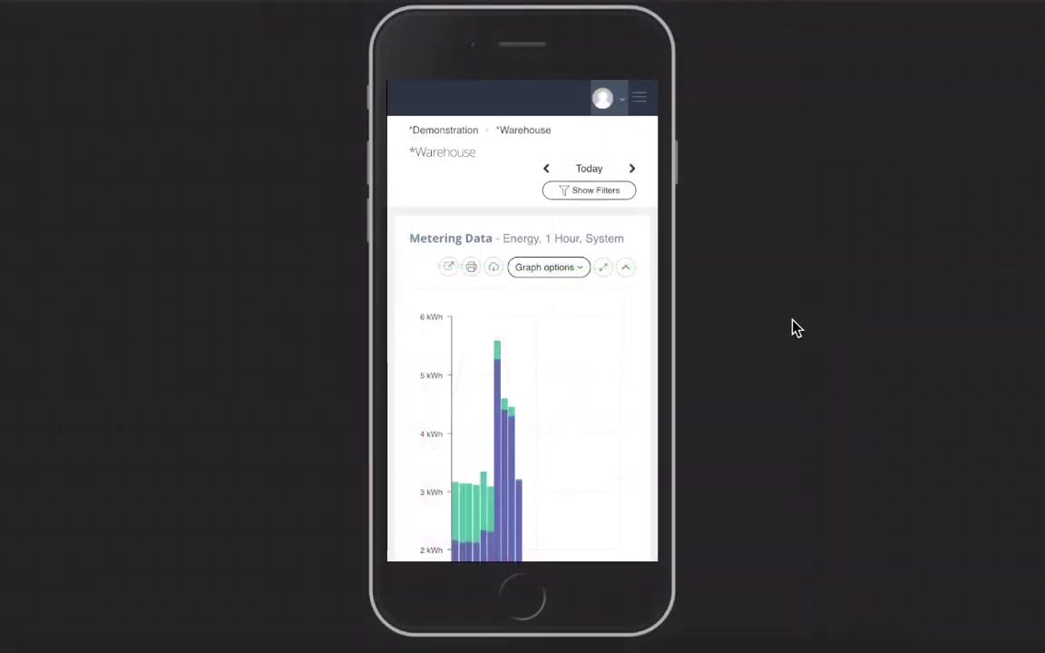
Step: Expand the mobile chart to full screen and return it to the normal layout
{"action": "scroll", "coordinate": [623, 394], "scroll_direction": "down", "scroll_amount": 2}
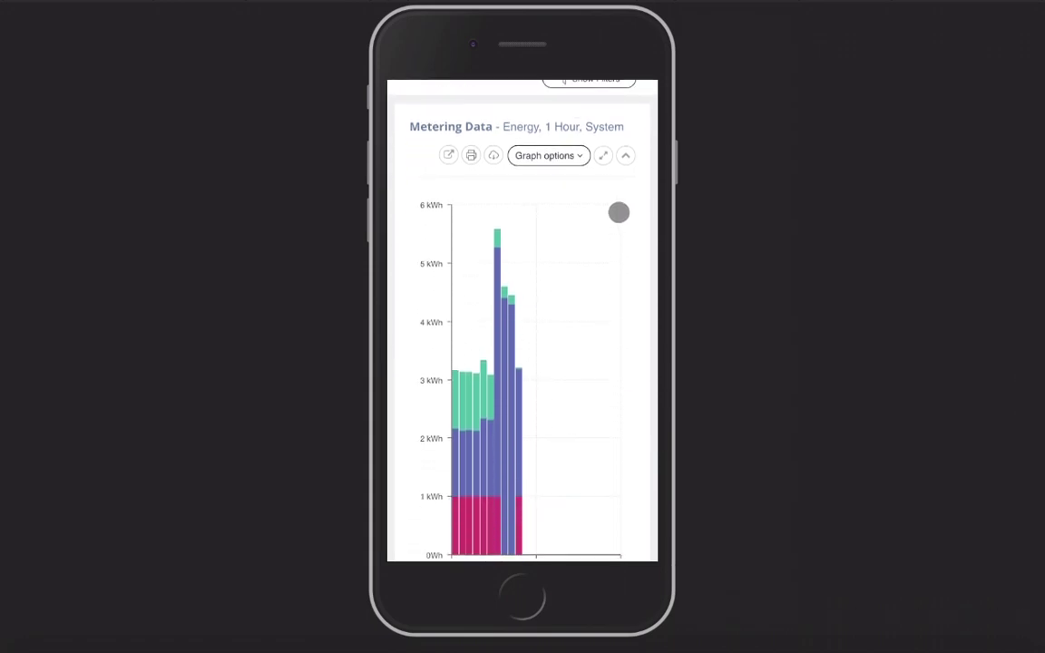
{"action": "left_click", "coordinate": [602, 155]}
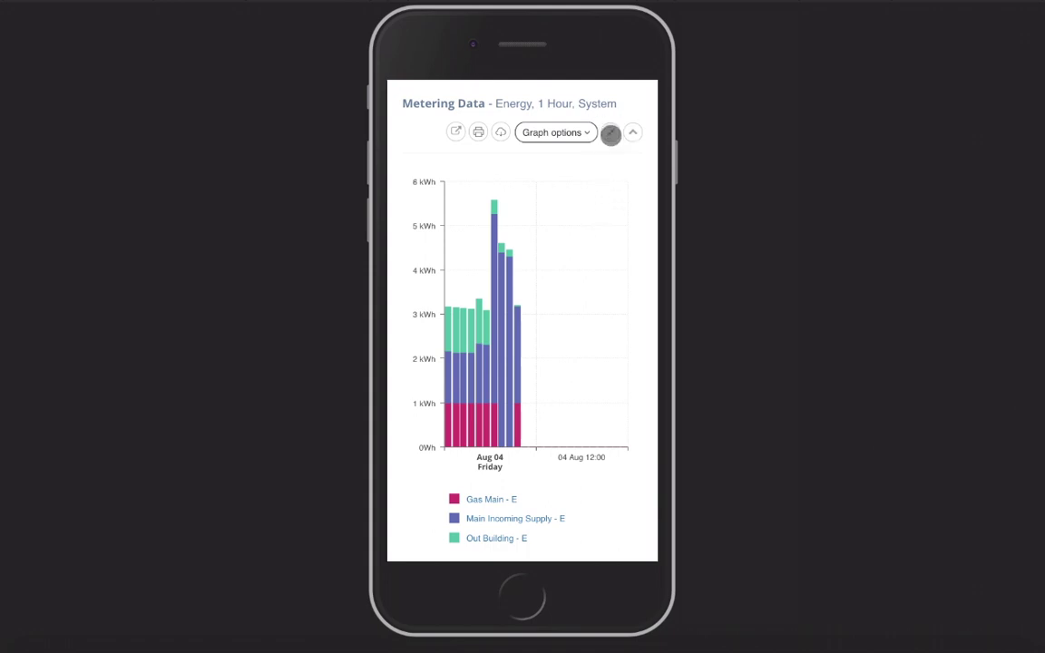
{"action": "left_click", "coordinate": [611, 132]}
Step: Show the Individual table for Gas Main, Main Incoming Supply and Out Building
{"action": "scroll", "coordinate": [589, 253], "scroll_direction": "down", "scroll_amount": 5}
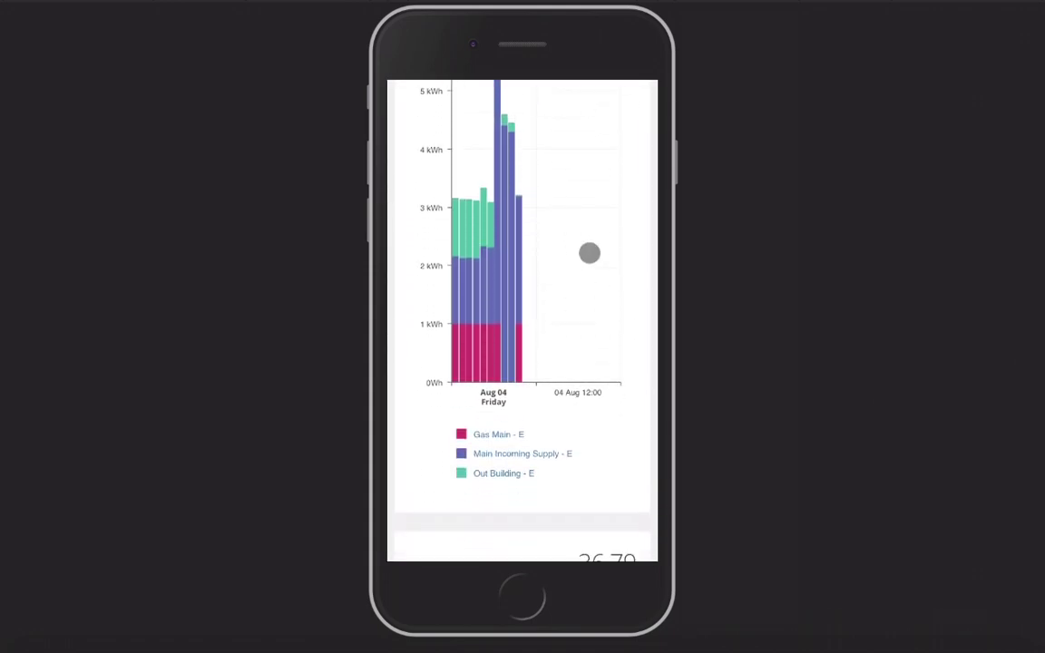
{"action": "scroll", "coordinate": [590, 252], "scroll_direction": "down", "scroll_amount": 2}
{"action": "scroll", "coordinate": [590, 252], "scroll_direction": "down", "scroll_amount": 6}
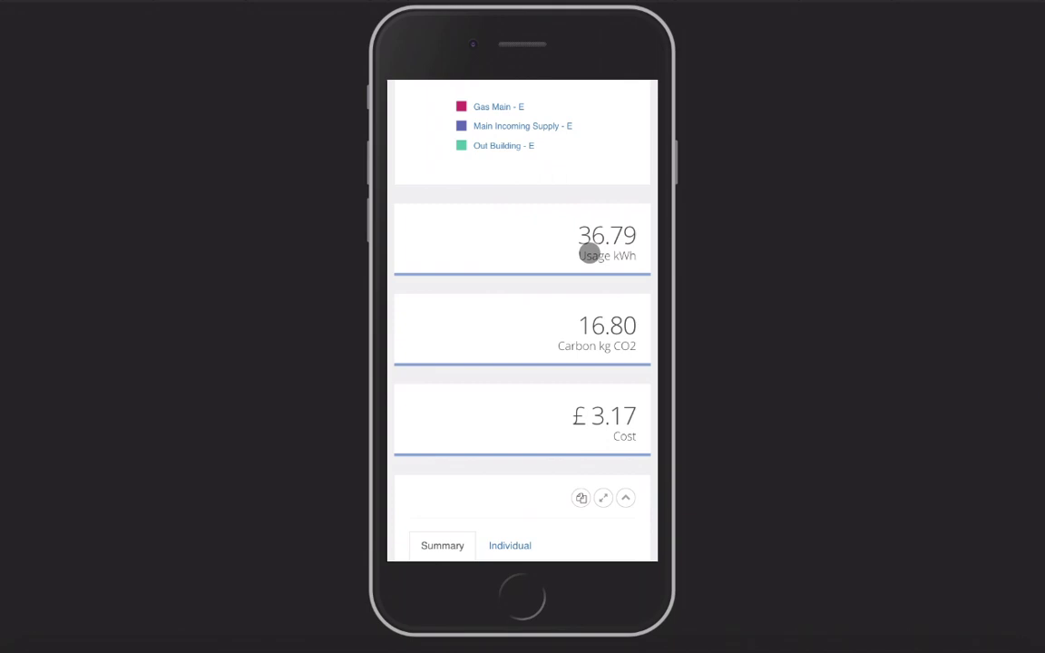
{"action": "scroll", "coordinate": [590, 252], "scroll_direction": "up", "scroll_amount": 2}
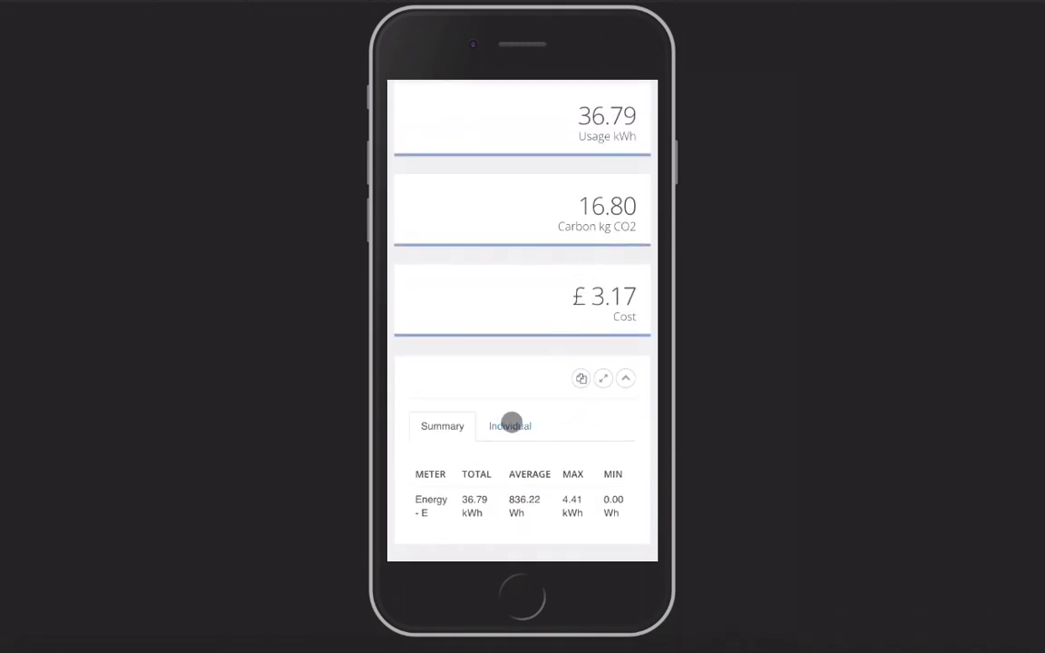
{"action": "left_click", "coordinate": [510, 426]}
{"action": "scroll", "coordinate": [510, 425], "scroll_direction": "down", "scroll_amount": 1}
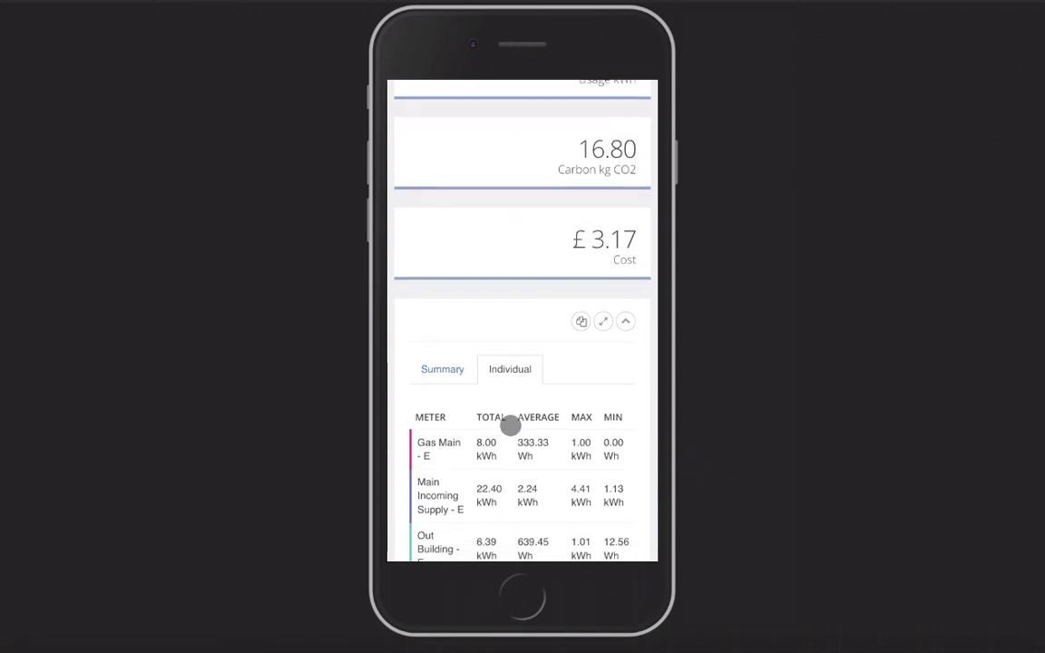
{"action": "scroll", "coordinate": [510, 426], "scroll_direction": "up", "scroll_amount": 10}
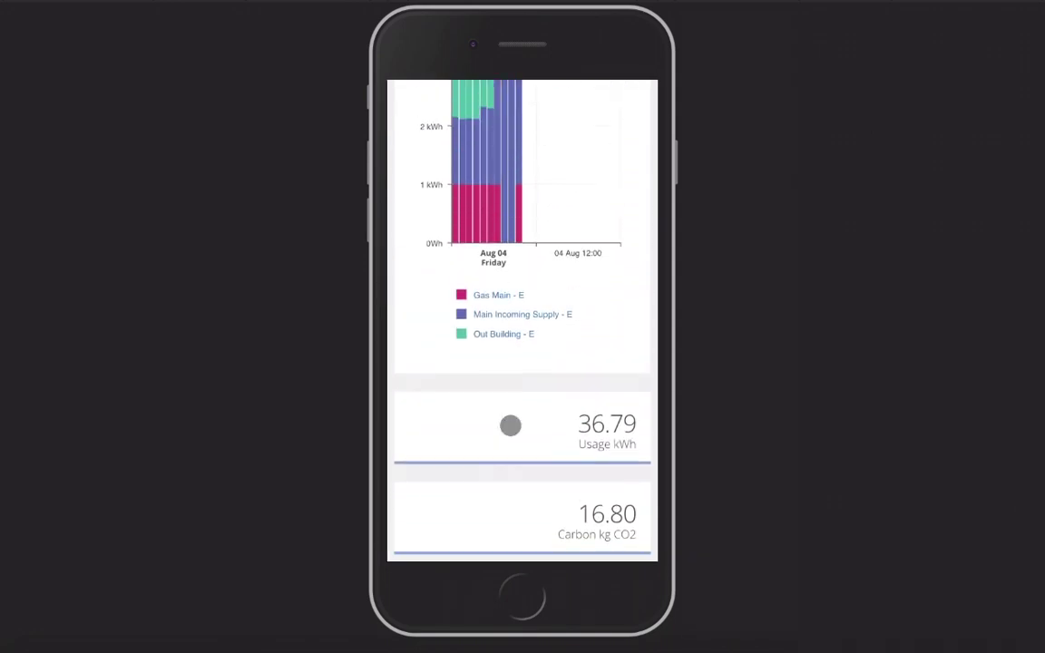
{"action": "scroll", "coordinate": [510, 425], "scroll_direction": "up", "scroll_amount": 5}
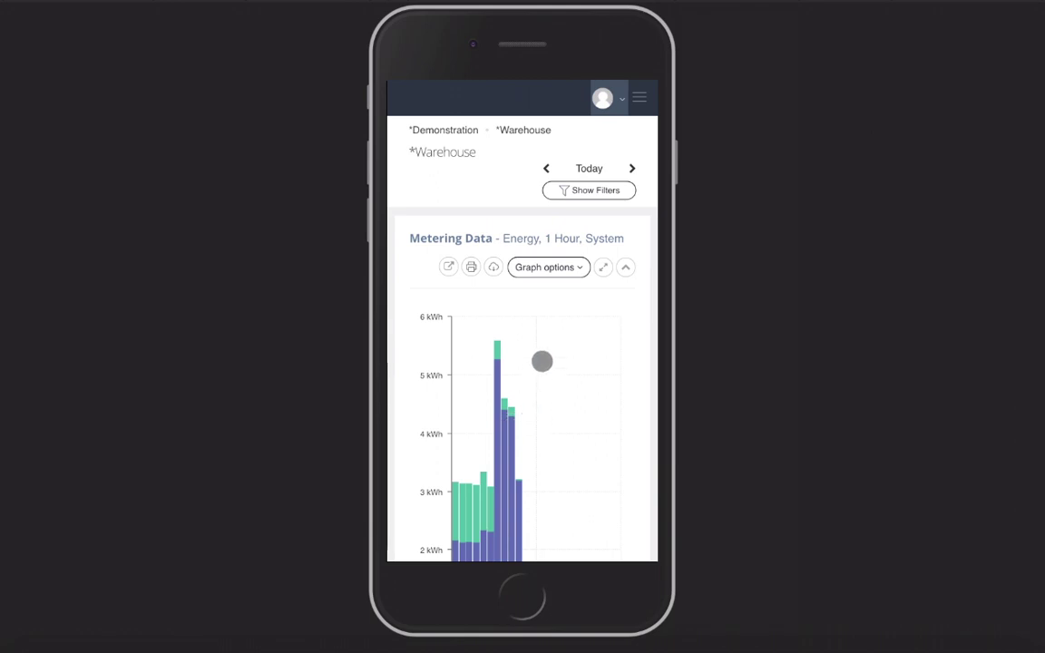
Step: In the meter filters, add Production Gas and drop the Water and Out Building meters
{"action": "left_click", "coordinate": [605, 196]}
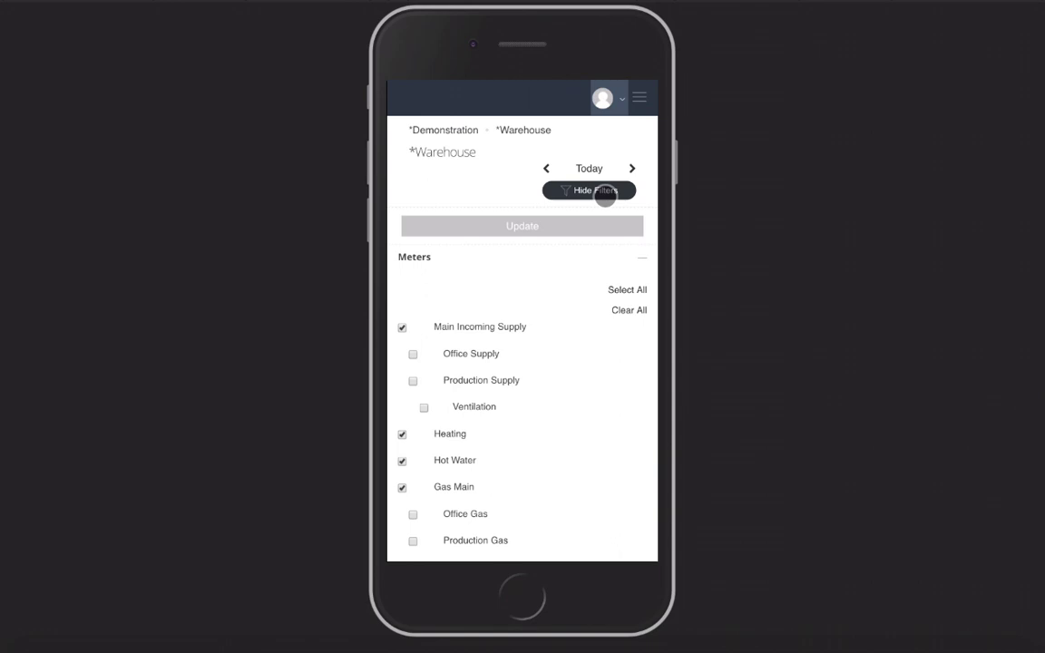
{"action": "scroll", "coordinate": [515, 386], "scroll_direction": "down", "scroll_amount": 1}
{"action": "scroll", "coordinate": [515, 386], "scroll_direction": "down", "scroll_amount": 2}
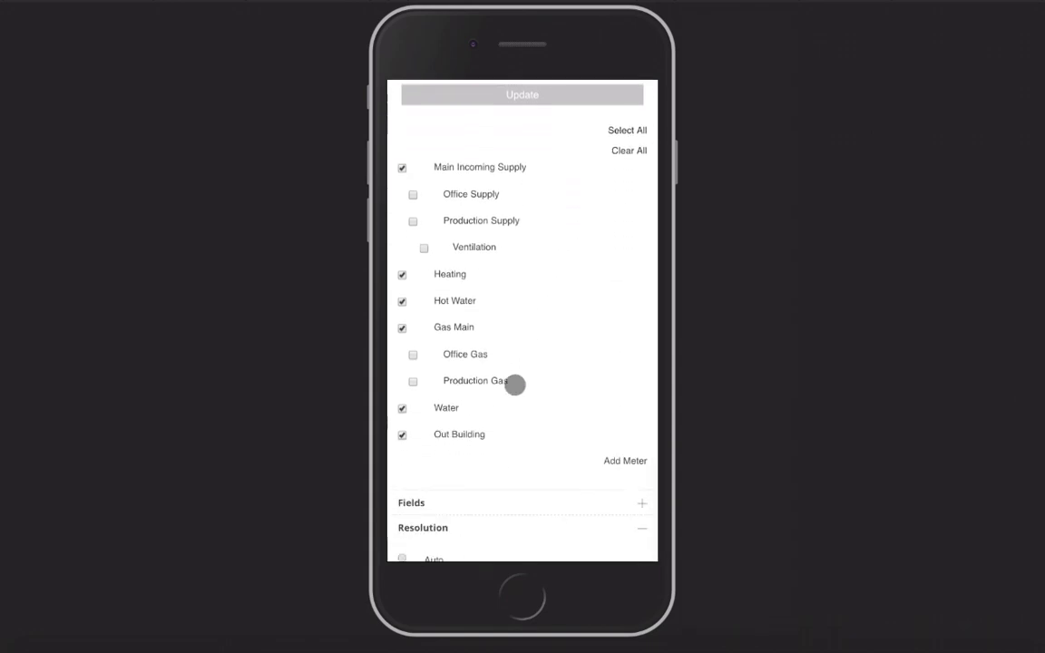
{"action": "left_click", "coordinate": [471, 381]}
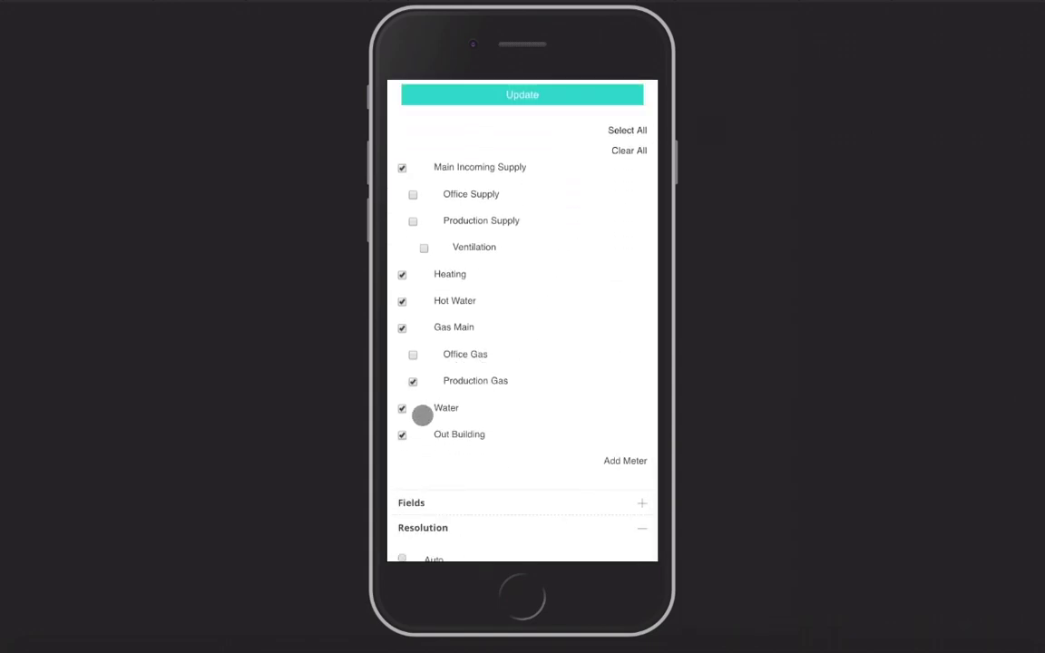
{"action": "left_click", "coordinate": [402, 408]}
{"action": "left_click", "coordinate": [402, 435]}
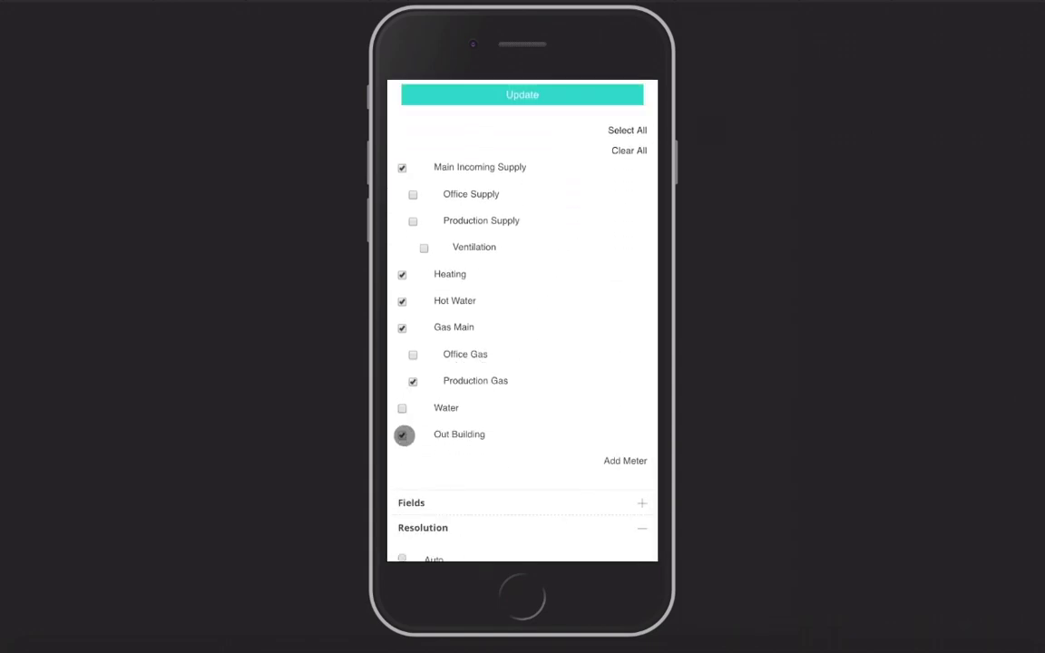
Step: Replace Energy with Voltage as the graphed field and redraw the chart
{"action": "left_click", "coordinate": [466, 501]}
{"action": "scroll", "coordinate": [467, 502], "scroll_direction": "down", "scroll_amount": 5}
{"action": "left_click", "coordinate": [448, 335]}
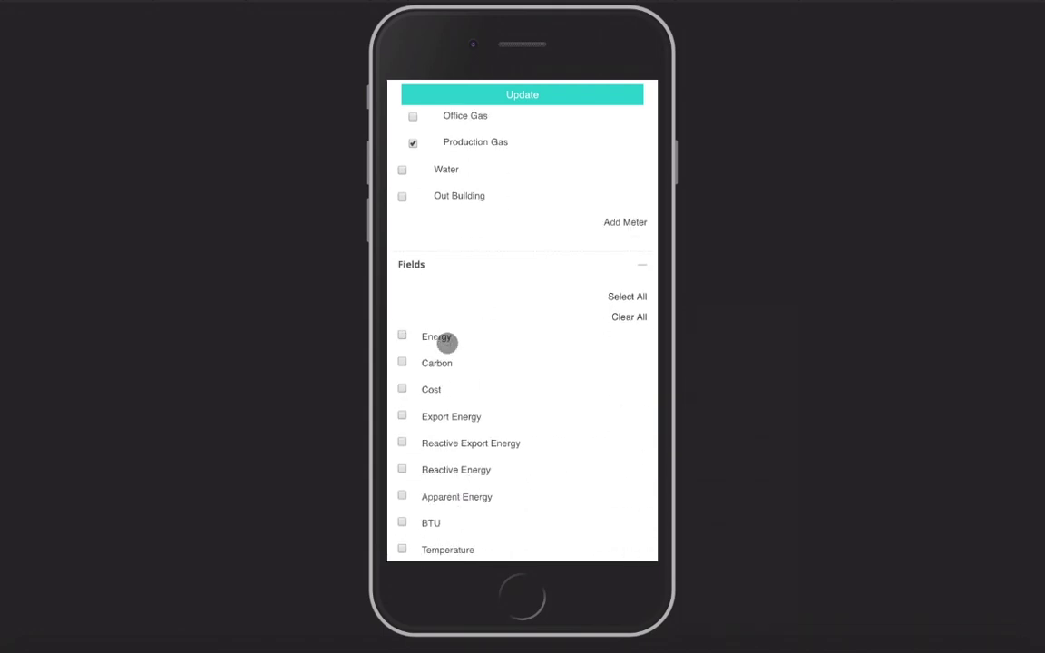
{"action": "scroll", "coordinate": [499, 459], "scroll_direction": "down", "scroll_amount": 5}
{"action": "scroll", "coordinate": [500, 461], "scroll_direction": "down", "scroll_amount": 1}
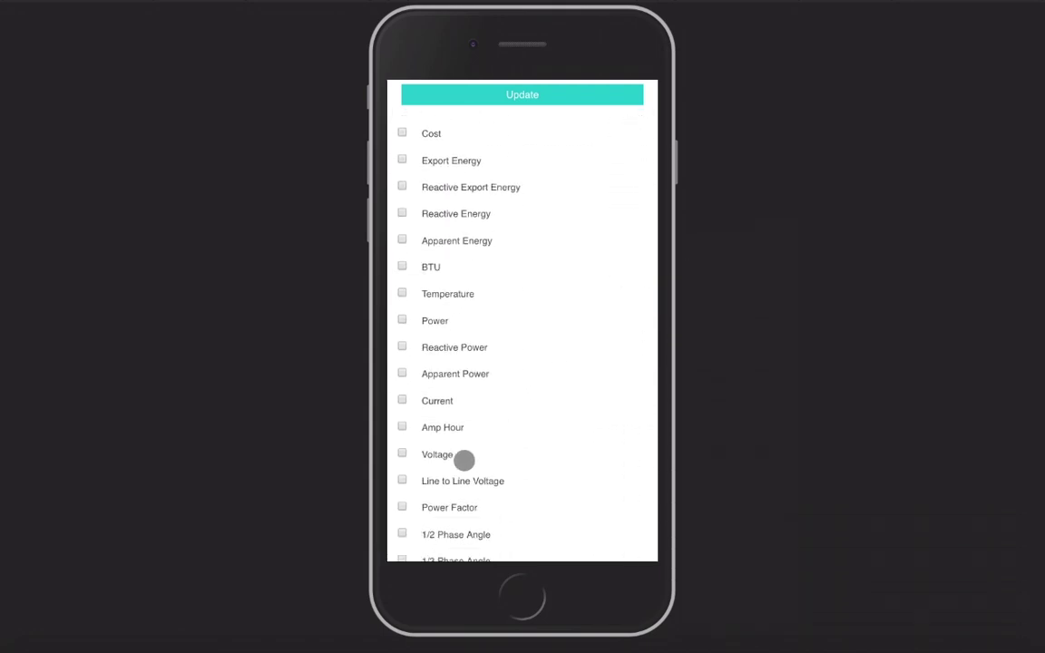
{"action": "left_click", "coordinate": [452, 456]}
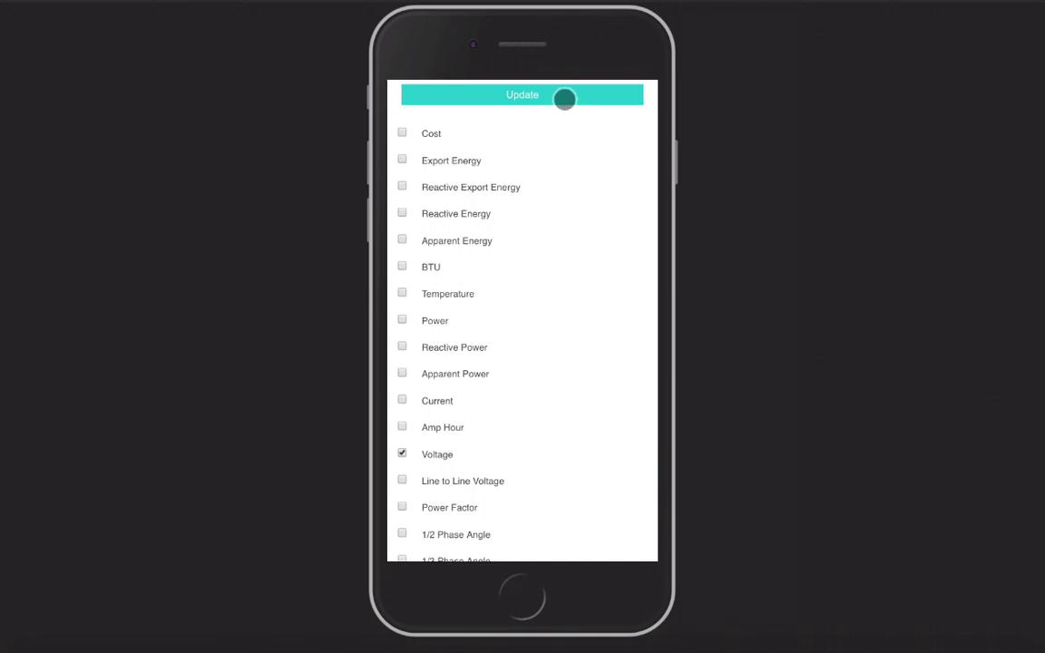
{"action": "left_click", "coordinate": [565, 98]}
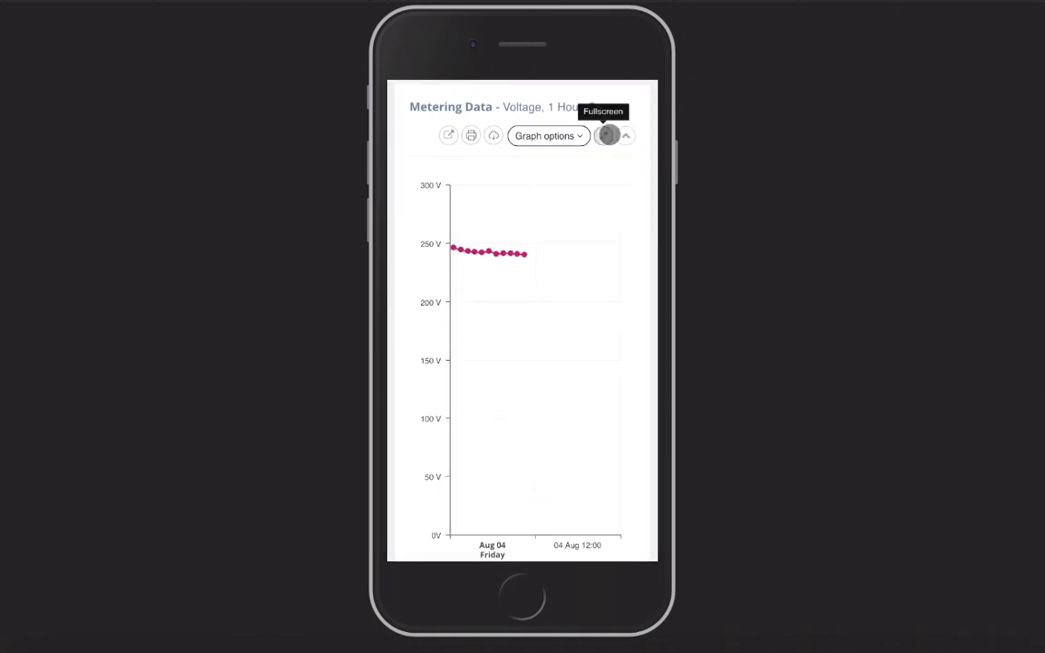
{"action": "scroll", "coordinate": [591, 127], "scroll_direction": "up", "scroll_amount": 2}
{"action": "scroll", "coordinate": [590, 127], "scroll_direction": "up", "scroll_amount": 2}
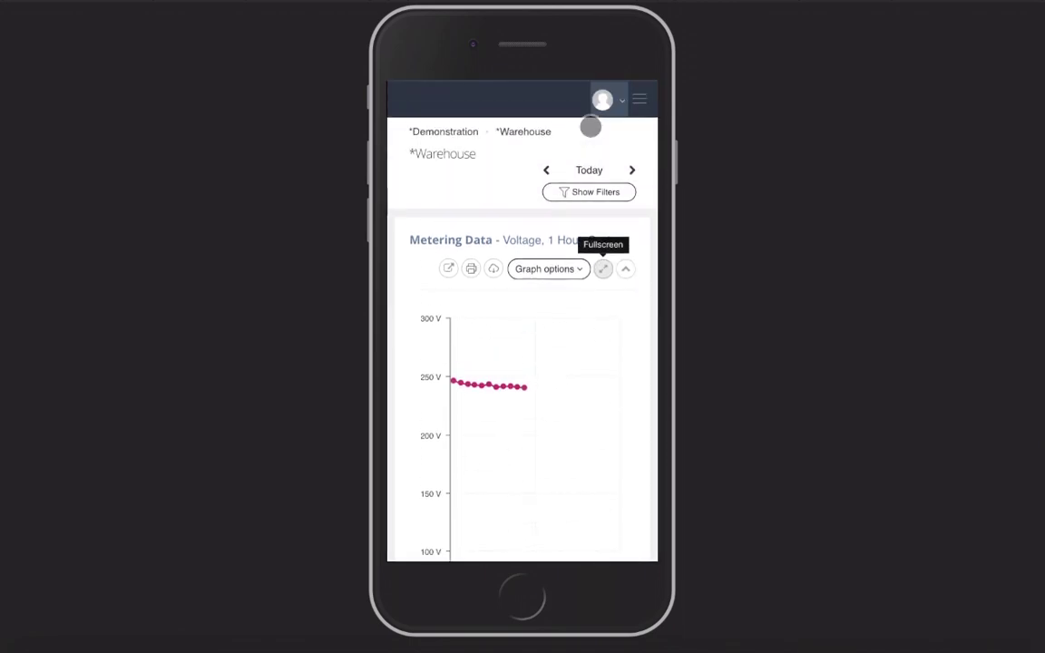